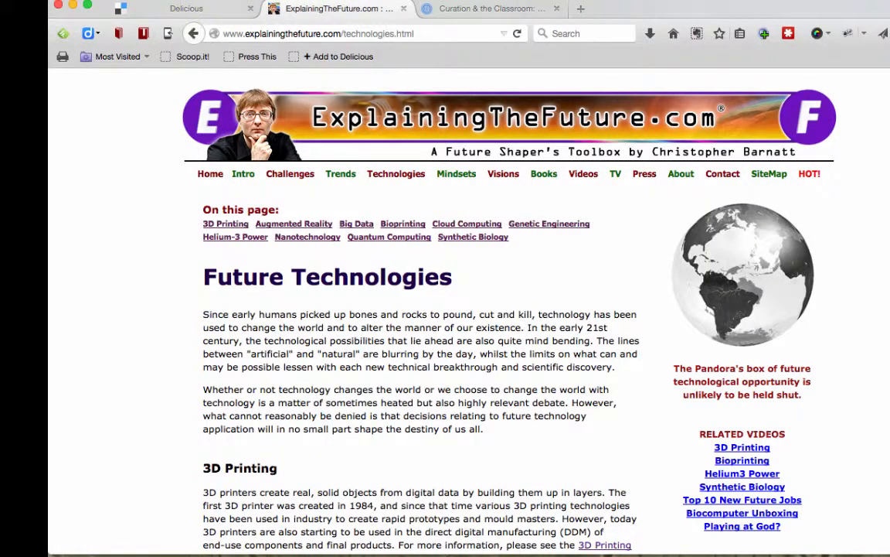
# Bookmark the Future Technologies page in the browser's Bookmarks Menu folder without adding tags
pyautogui.click(308, 0)
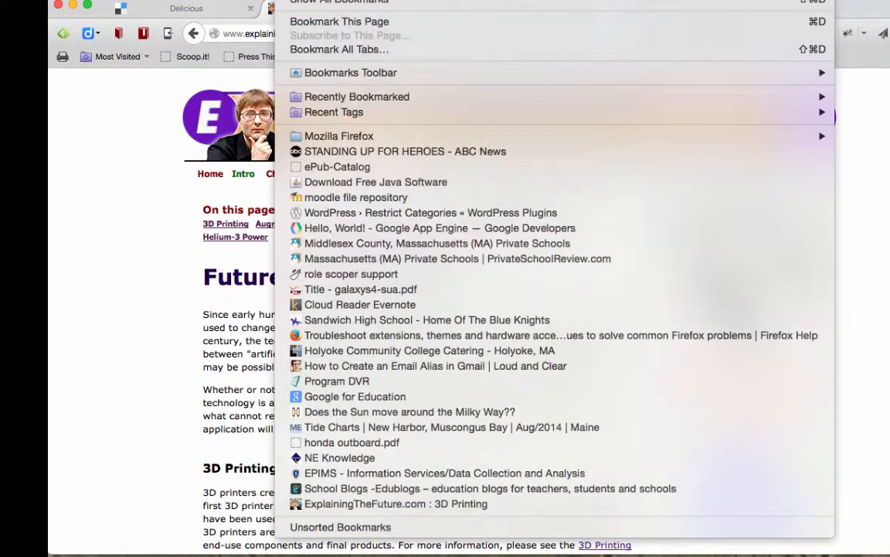
pyautogui.click(331, 23)
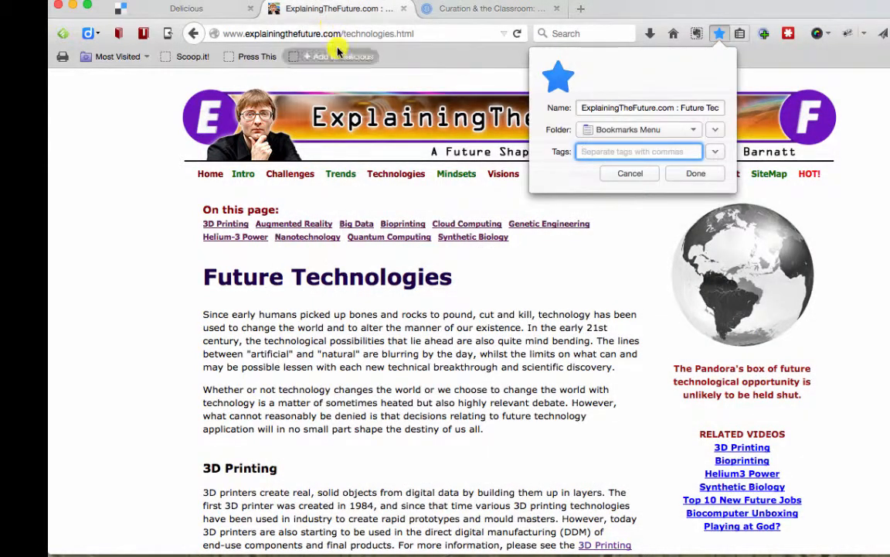
pyautogui.click(617, 133)
pyautogui.click(617, 132)
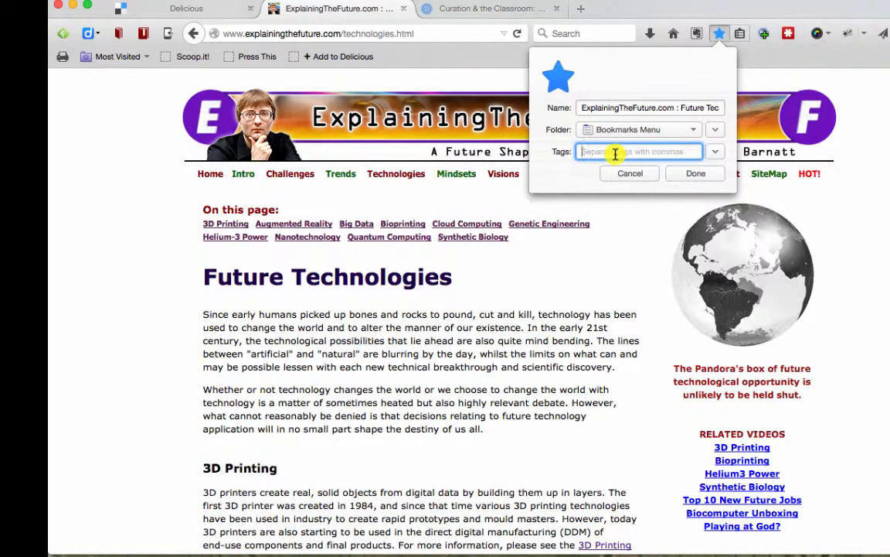
pyautogui.click(689, 173)
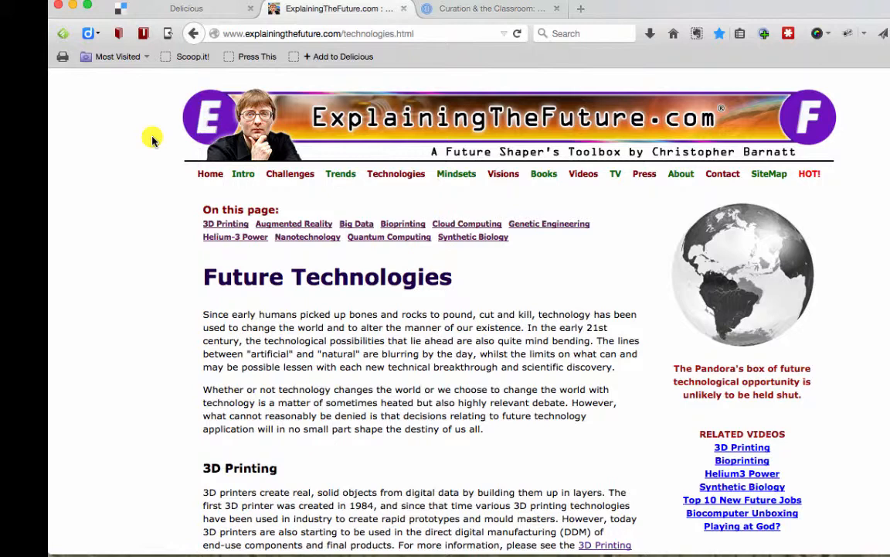
# Copy the web address of the ExplainingTheFuture.com technologies page
pyautogui.click(326, 34)
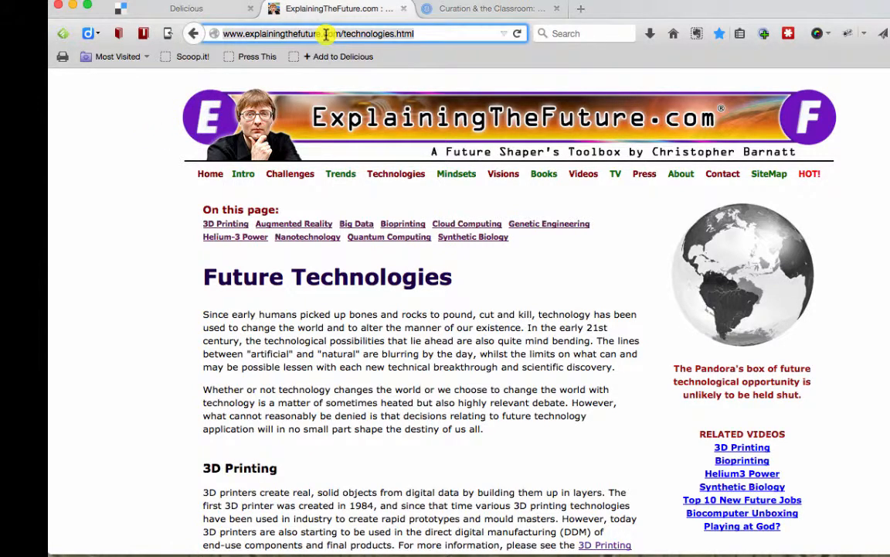
pyautogui.rightClick(326, 34)
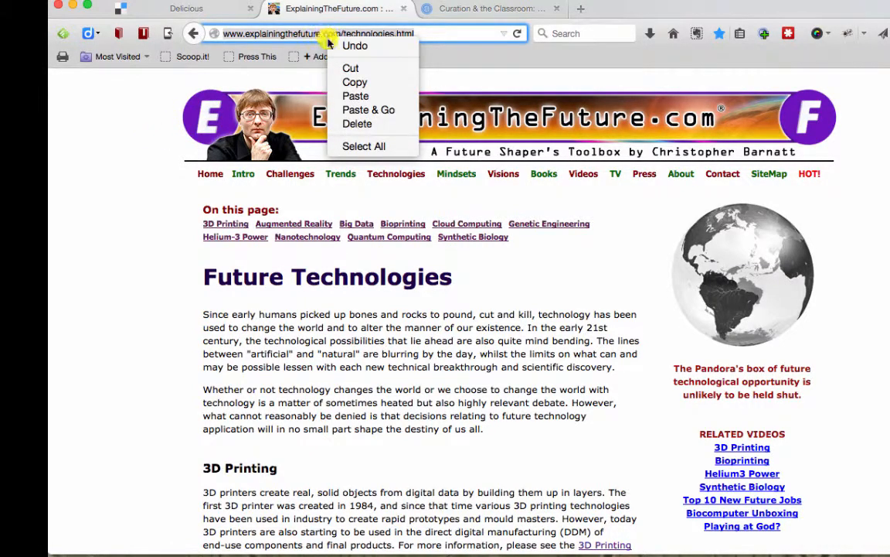
pyautogui.click(344, 83)
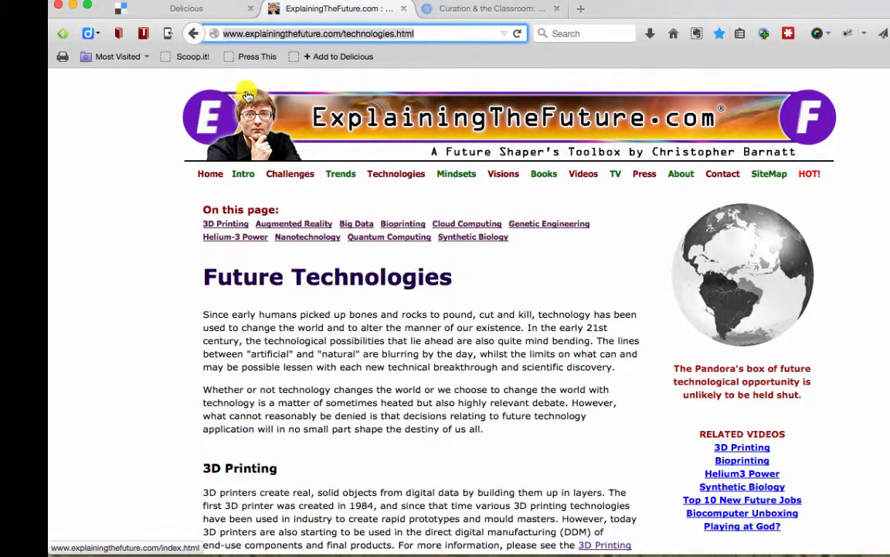
# Go to the open Delicious home page, look through its featured links, and bring up the sign-in form for existing accounts
pyautogui.click(205, 9)
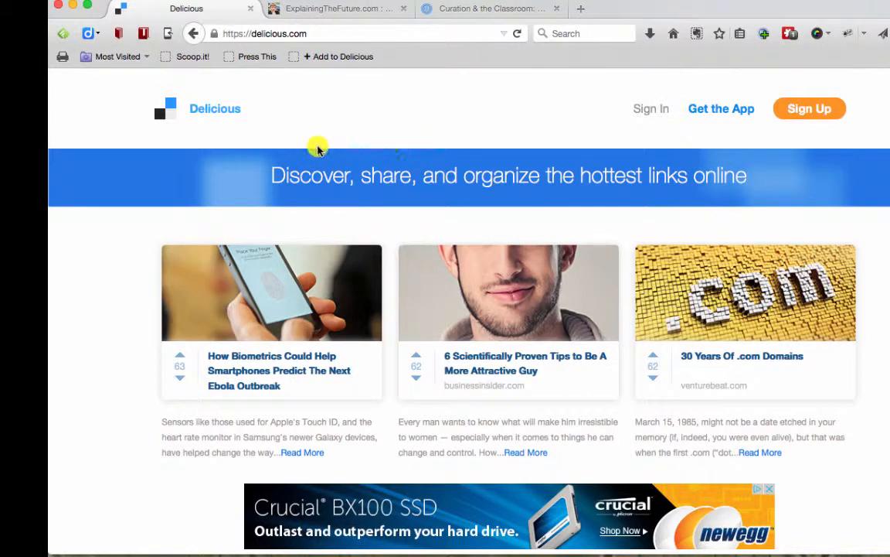
pyautogui.scroll(-1, 255, 160)
pyautogui.scroll(-5, 253, 160)
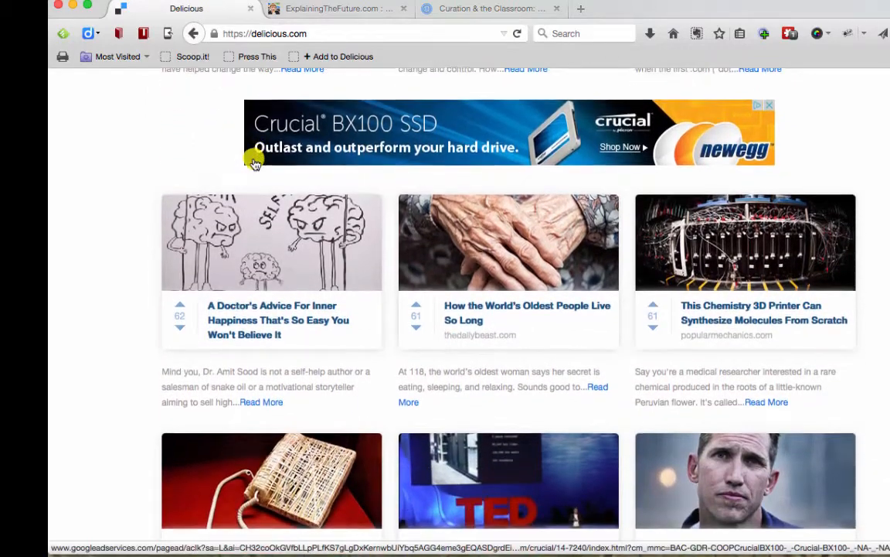
pyautogui.scroll(3, 254, 159)
pyautogui.scroll(4, 254, 158)
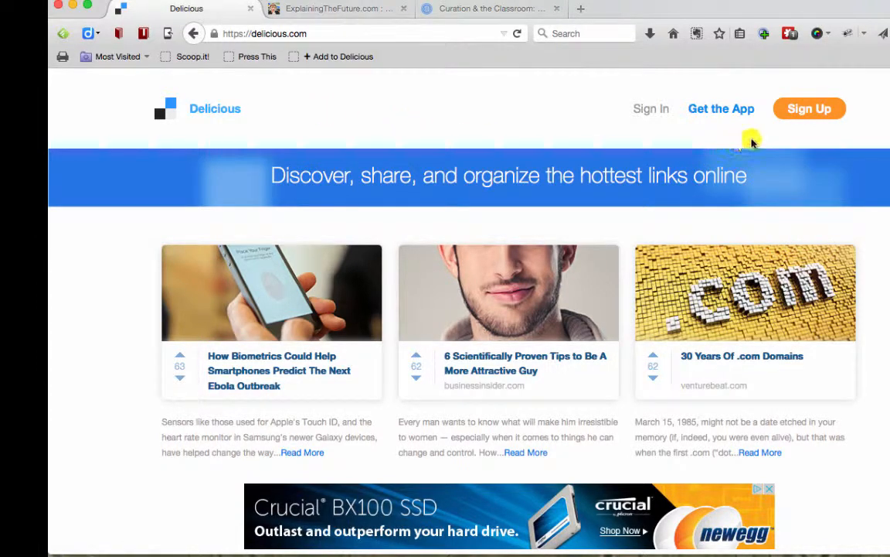
pyautogui.click(803, 116)
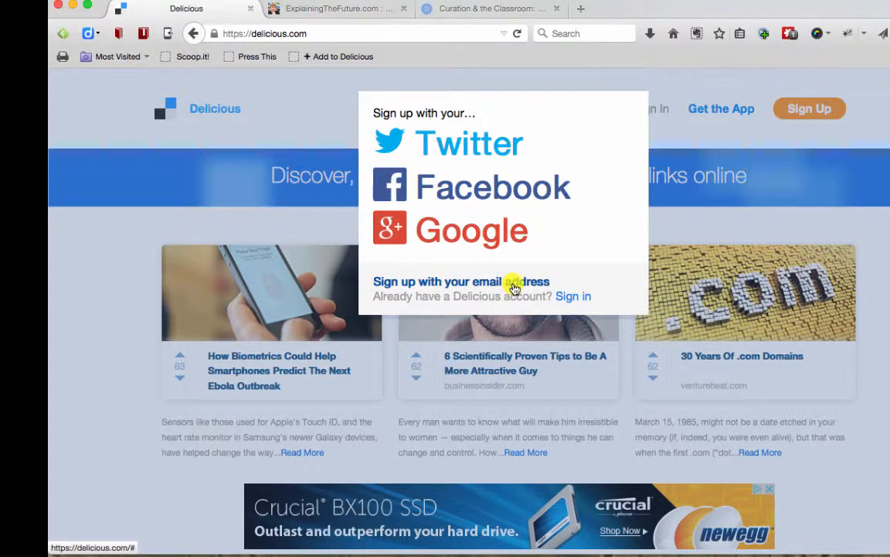
pyautogui.click(570, 300)
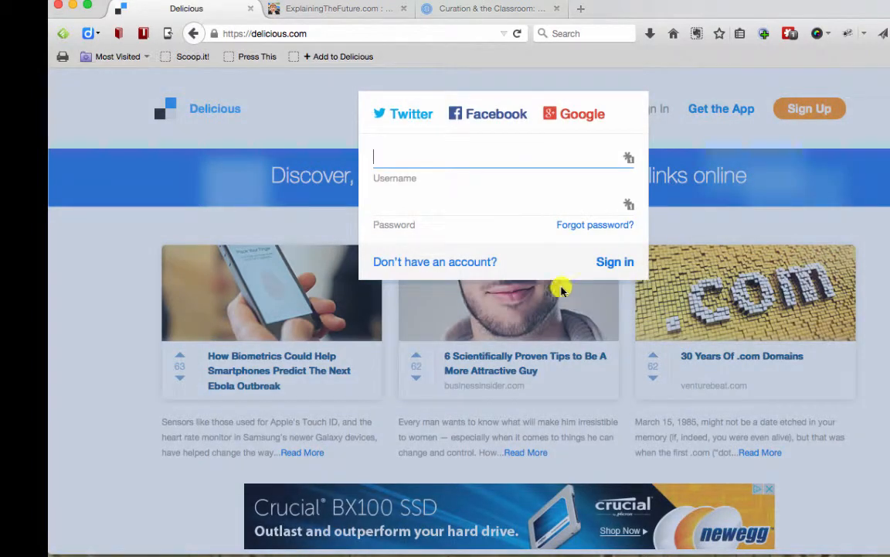
# Fill in the saved Delicious username and account password and sign in
pyautogui.click(630, 162)
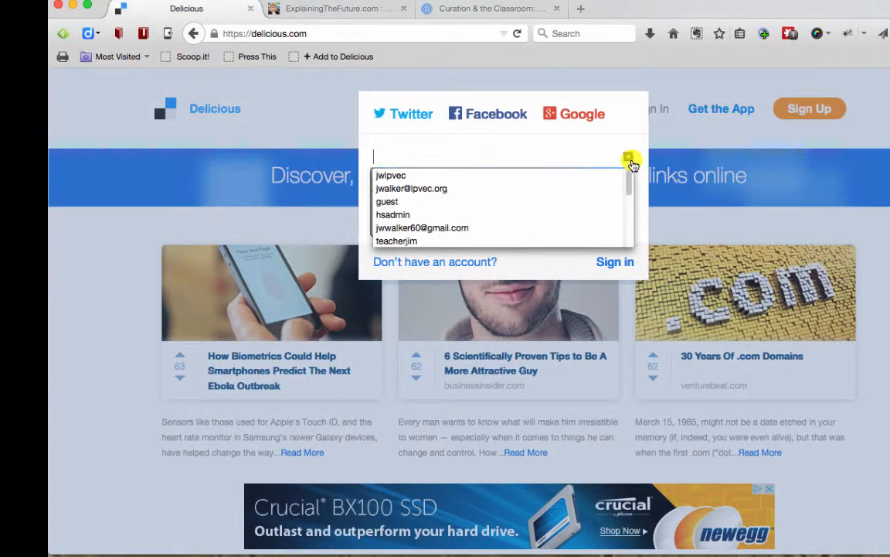
pyautogui.click(537, 228)
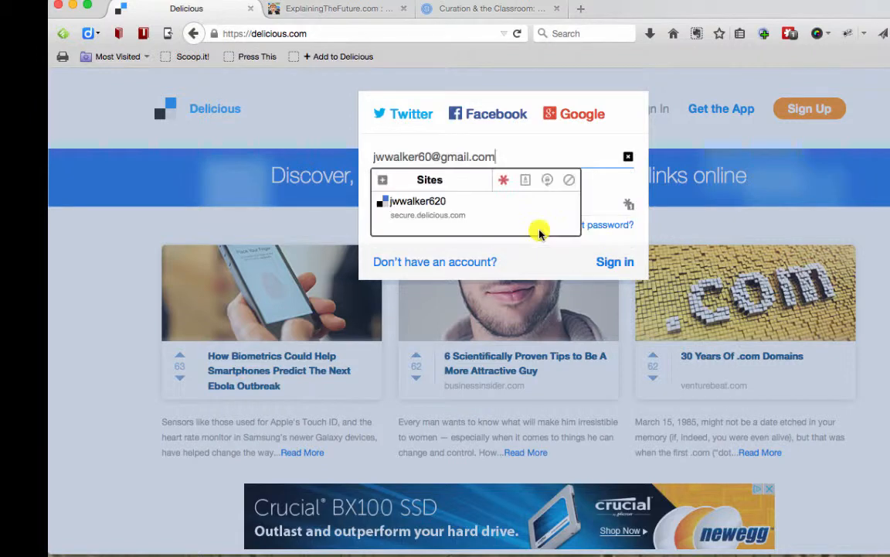
pyautogui.click(631, 207)
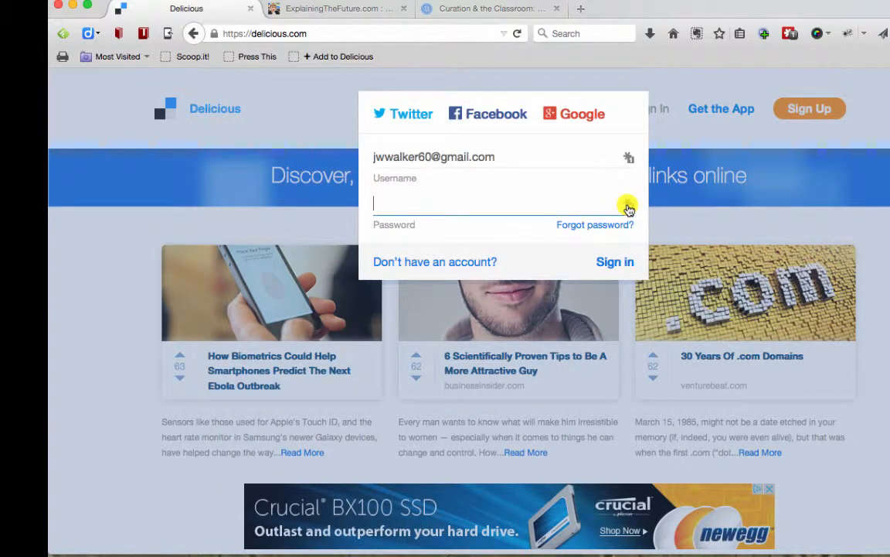
pyautogui.click(631, 206)
pyautogui.click(477, 247)
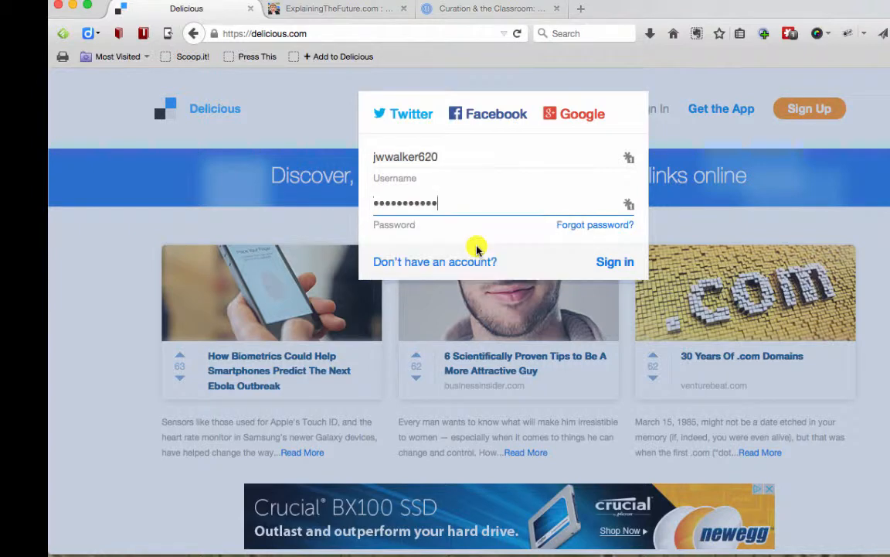
pyautogui.click(608, 263)
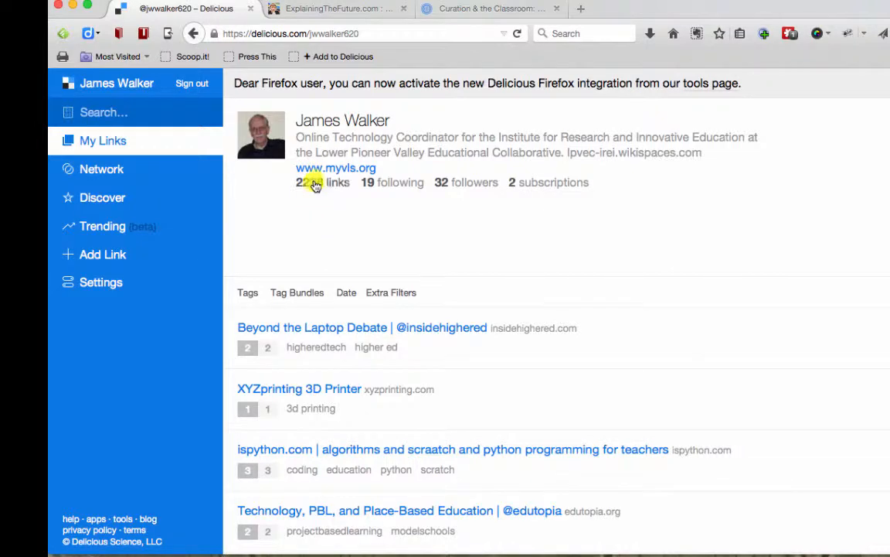
# Return to the ExplainingTheFuture.com page and copy its full URL
pyautogui.click(348, 9)
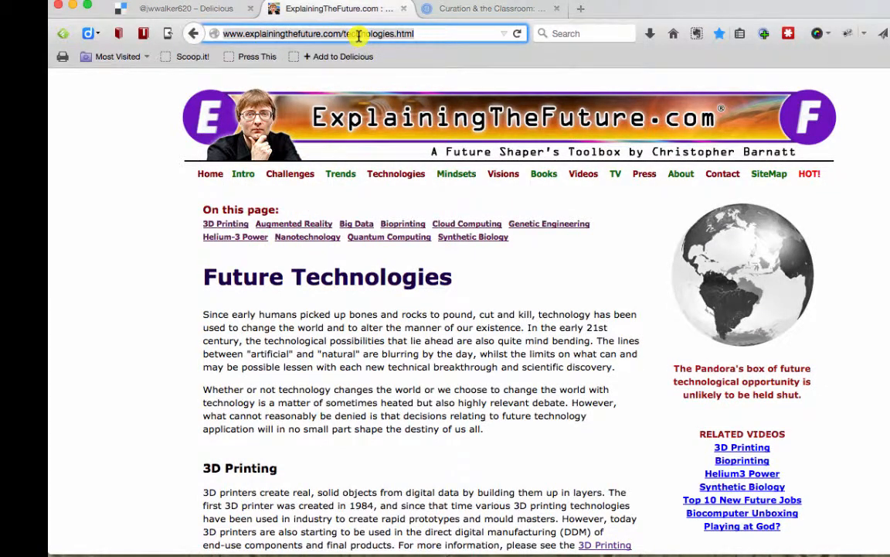
pyautogui.click(416, 33)
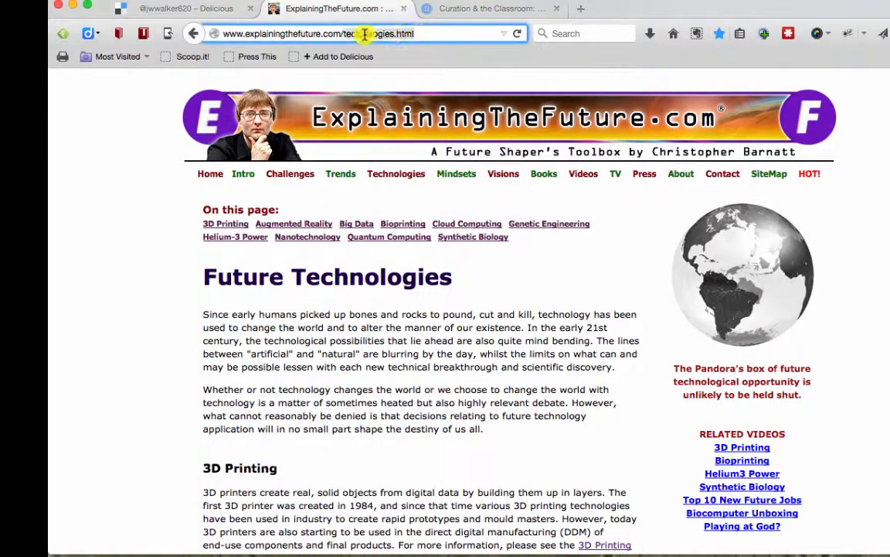
pyautogui.moveTo(266, 38); pyautogui.dragTo(224, 39)
pyautogui.hotkey('ctrl', 'c')
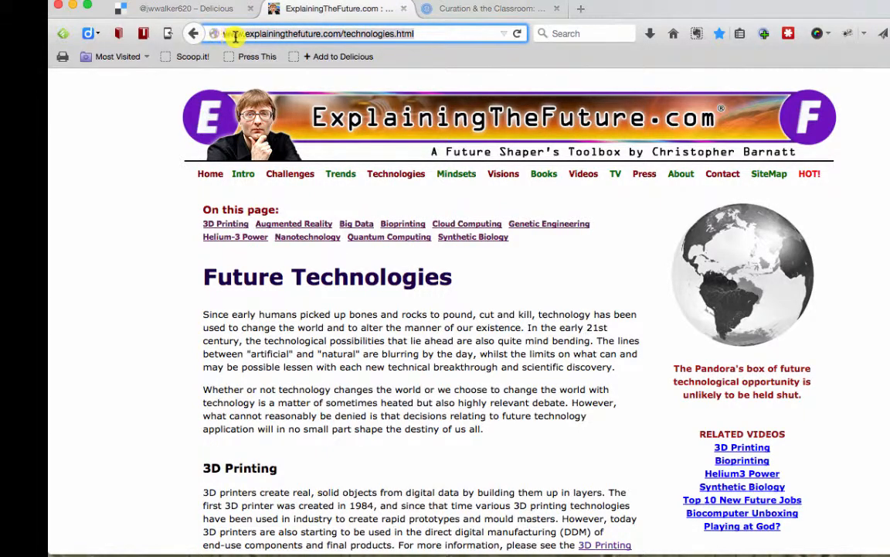
pyautogui.rightClick(235, 37)
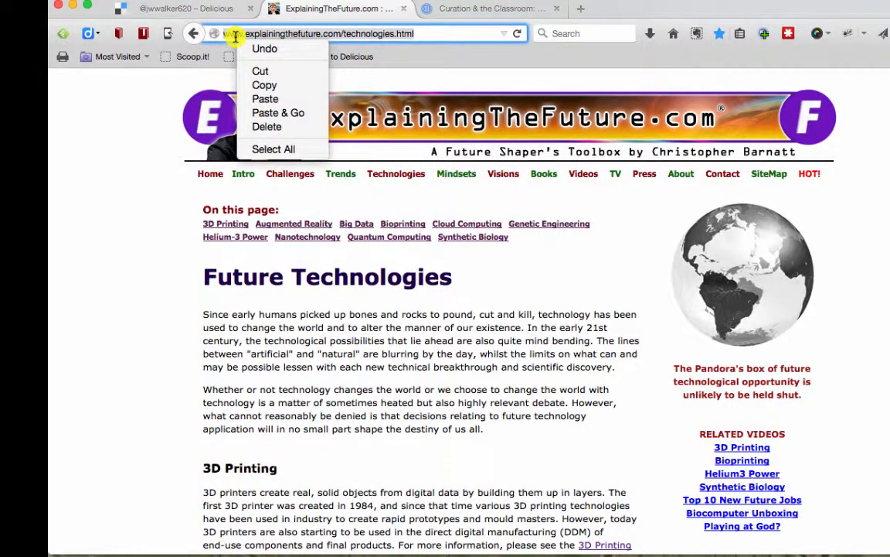
pyautogui.click(254, 86)
pyautogui.click(213, 9)
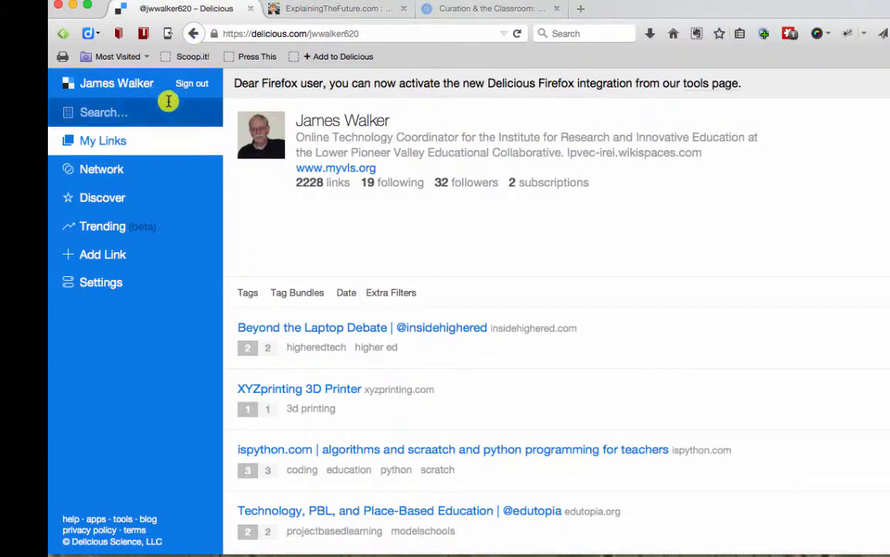
pyautogui.click(89, 252)
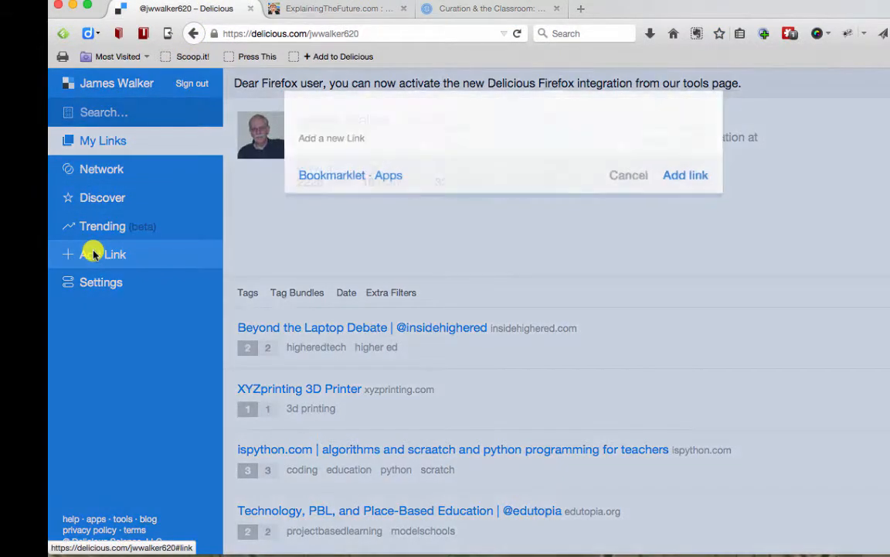
pyautogui.rightClick(340, 116)
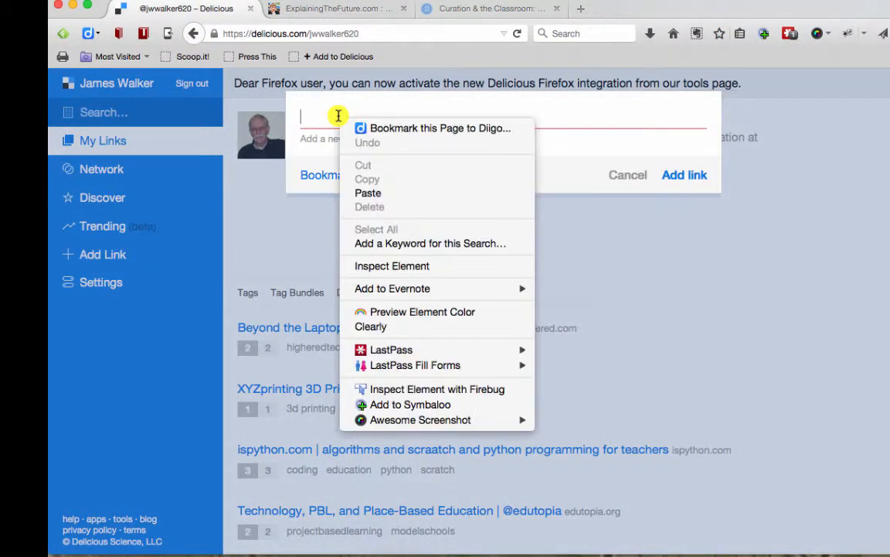
pyautogui.click(368, 193)
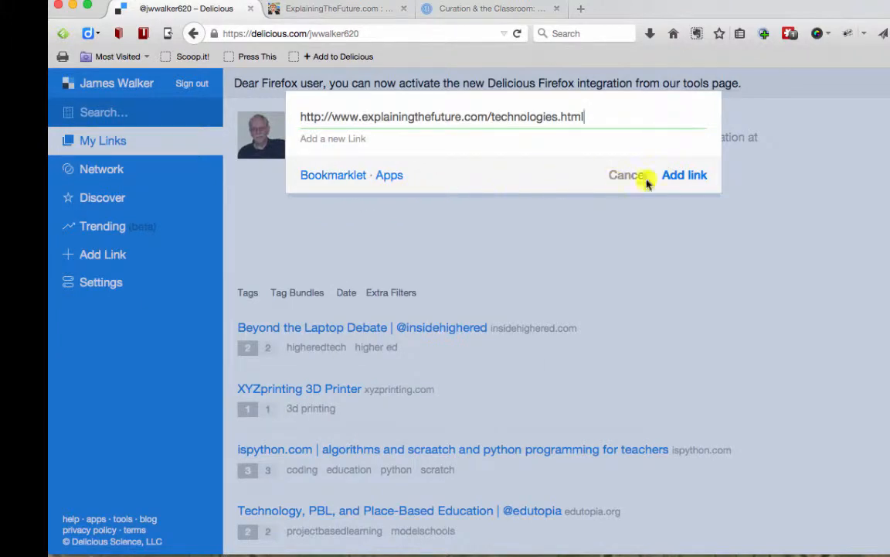
pyautogui.click(675, 177)
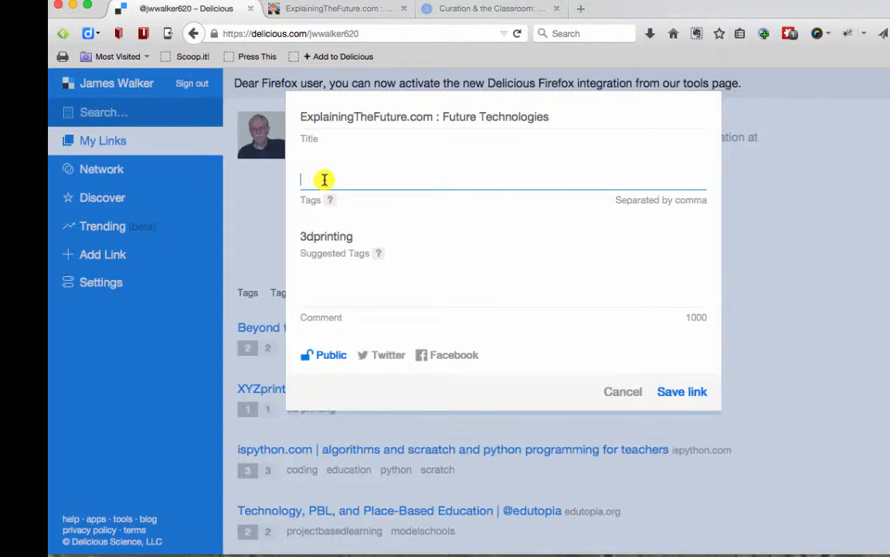
# Tag the new link with future and 3d, plus the suggested tag 3dprinting
pyautogui.write('future')
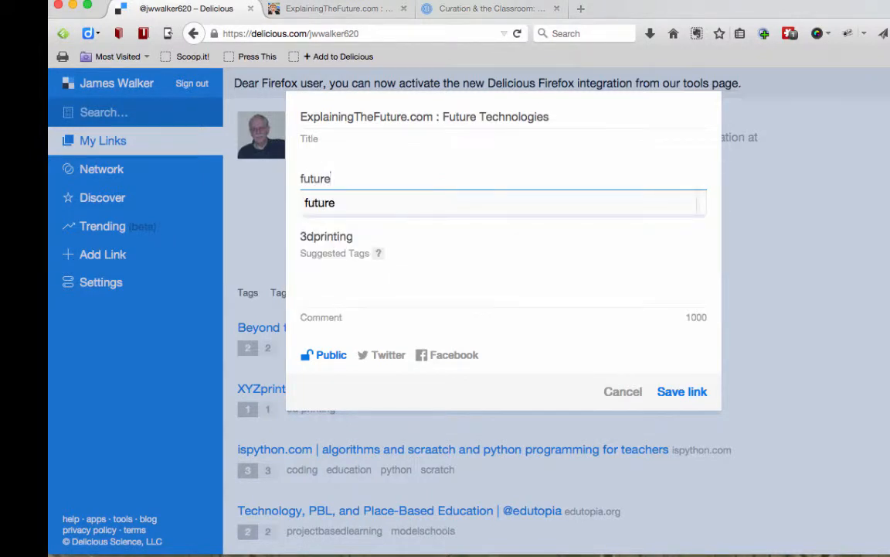
pyautogui.write(', ')
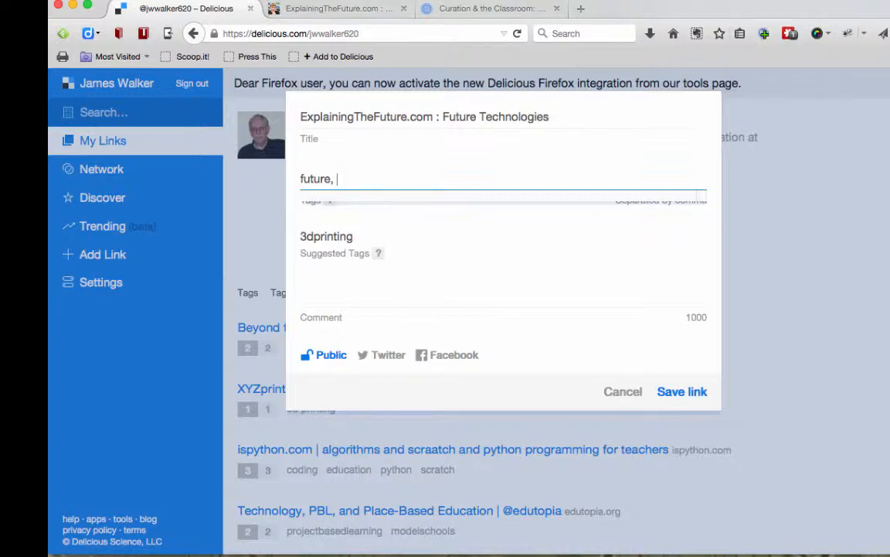
pyautogui.write('3d')
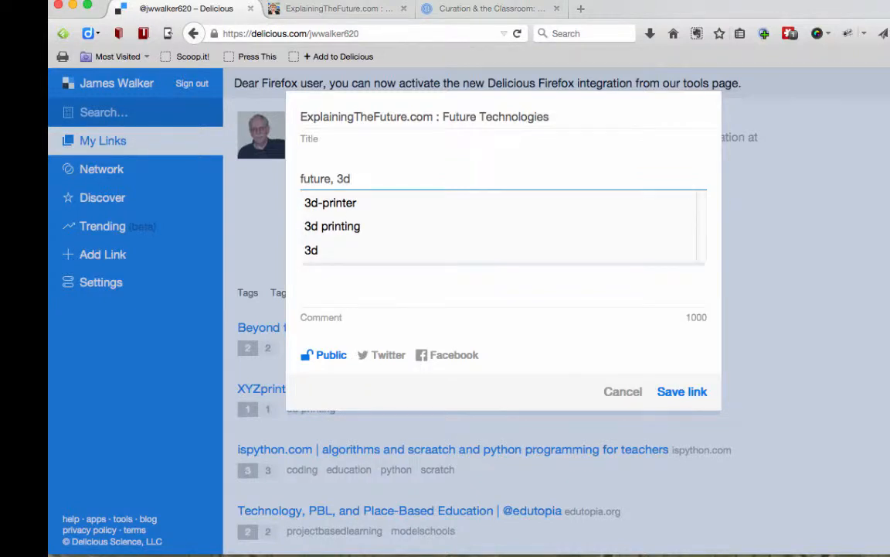
pyautogui.click(314, 227)
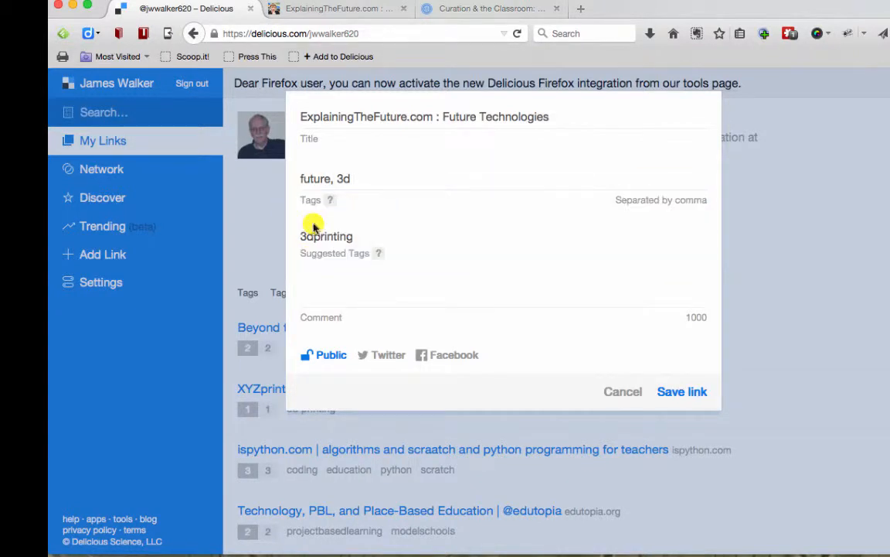
pyautogui.click(322, 317)
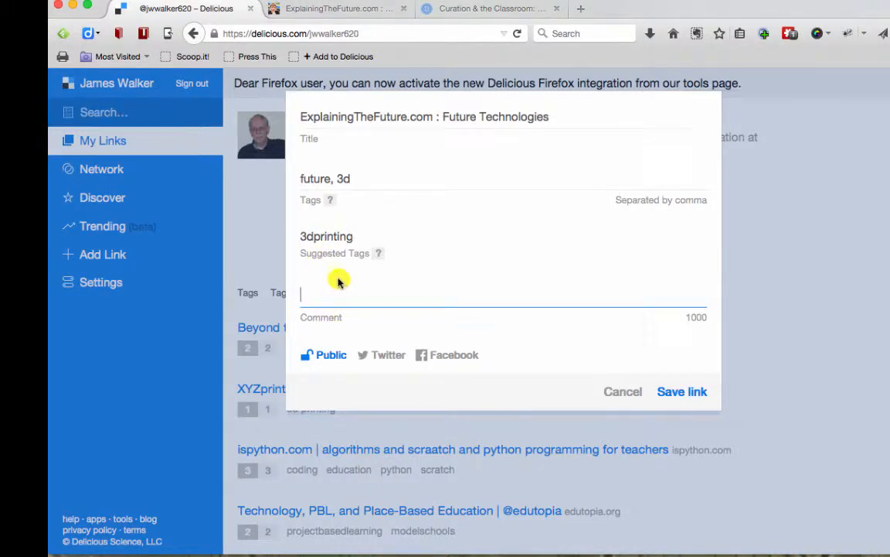
pyautogui.click(324, 238)
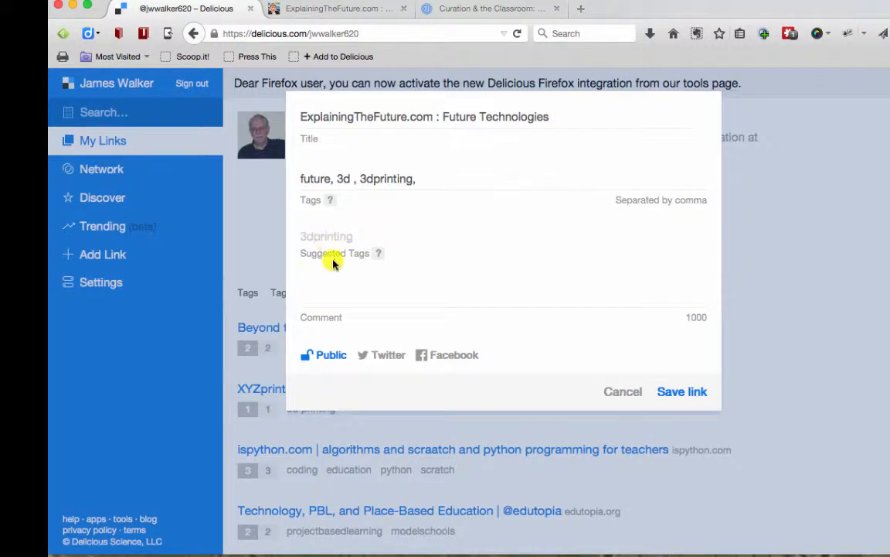
# Try the link's Private setting, return it to Public, and save the link
pyautogui.click(324, 357)
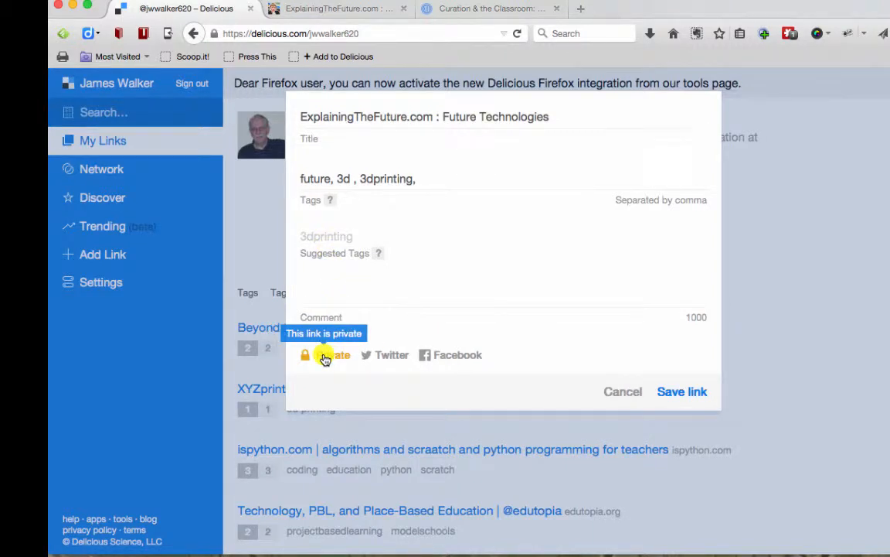
pyautogui.click(324, 357)
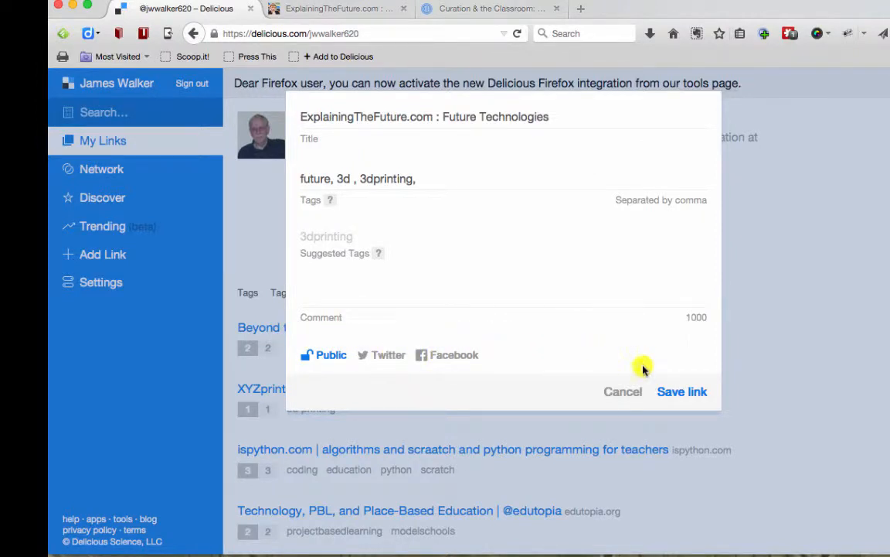
pyautogui.click(675, 394)
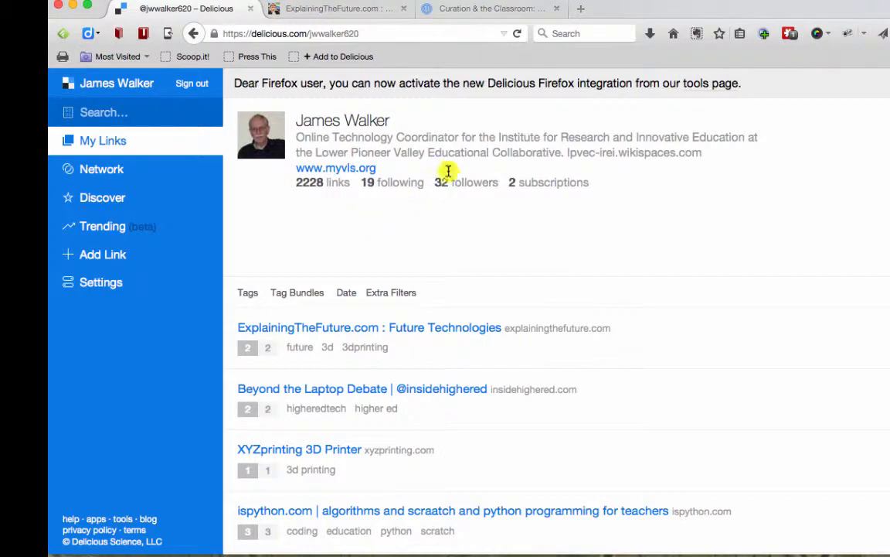
# Switch to the open Prezi page Curation & the Classroom and look over the presentation and its title
pyautogui.click(461, 9)
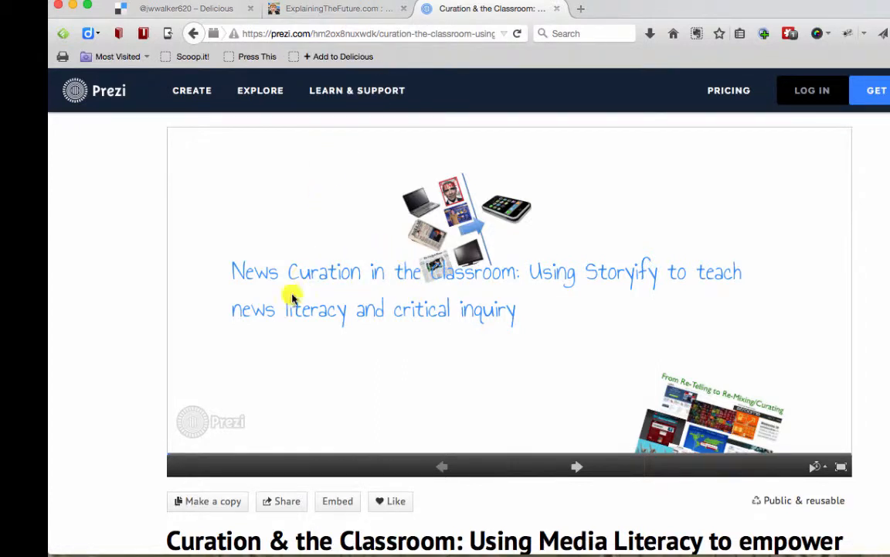
pyautogui.scroll(-1, 325, 332)
pyautogui.scroll(1, 324, 333)
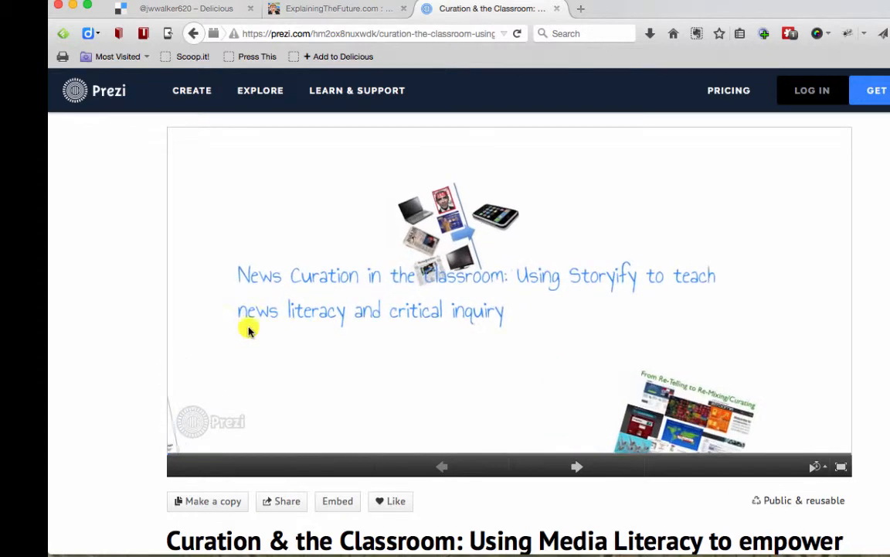
pyautogui.scroll(-1, 122, 317)
pyautogui.scroll(-1, 122, 317)
pyautogui.scroll(1, 122, 317)
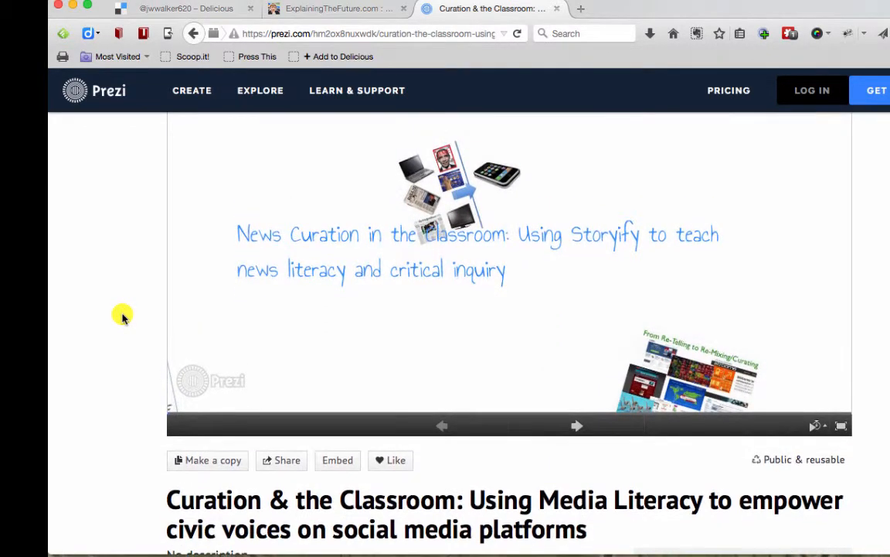
pyautogui.scroll(-1, 122, 317)
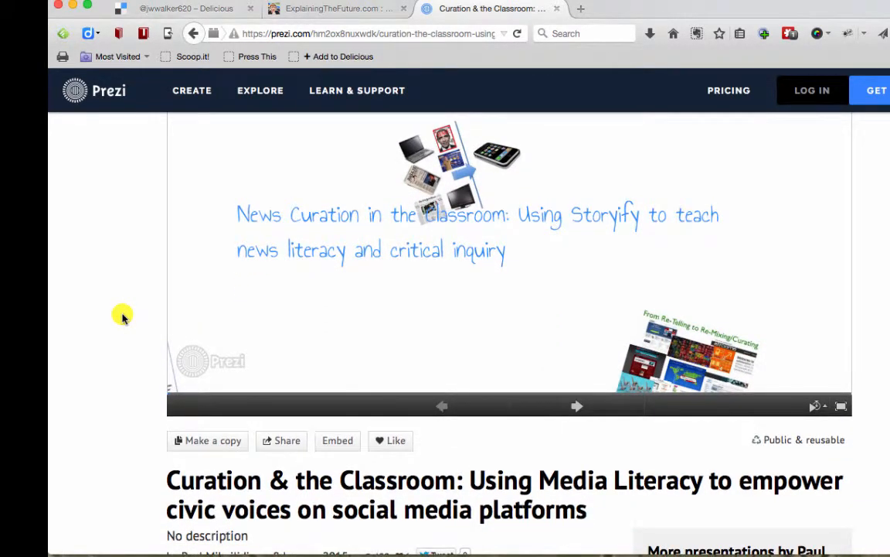
pyautogui.scroll(2, 122, 317)
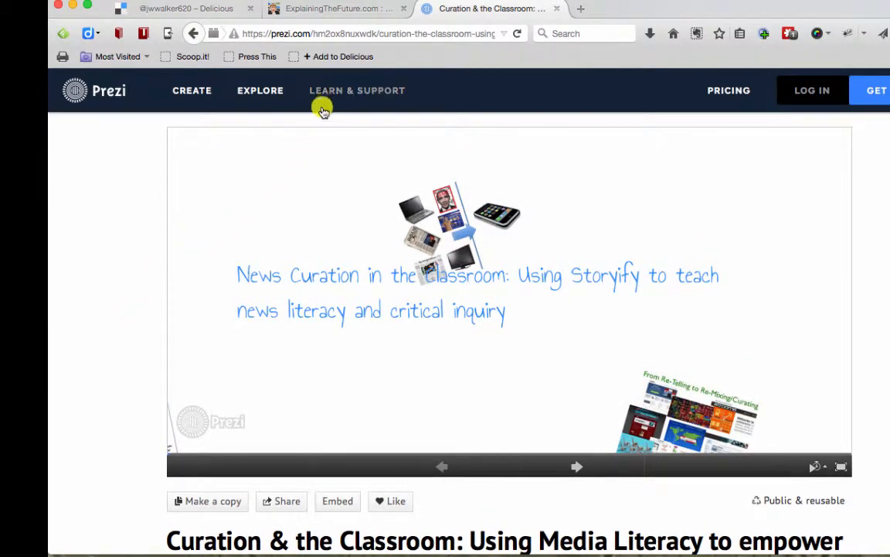
# Save the Prezi page as a public link with the Add to Delicious bookmarklet, tagged curation and social
pyautogui.click(335, 59)
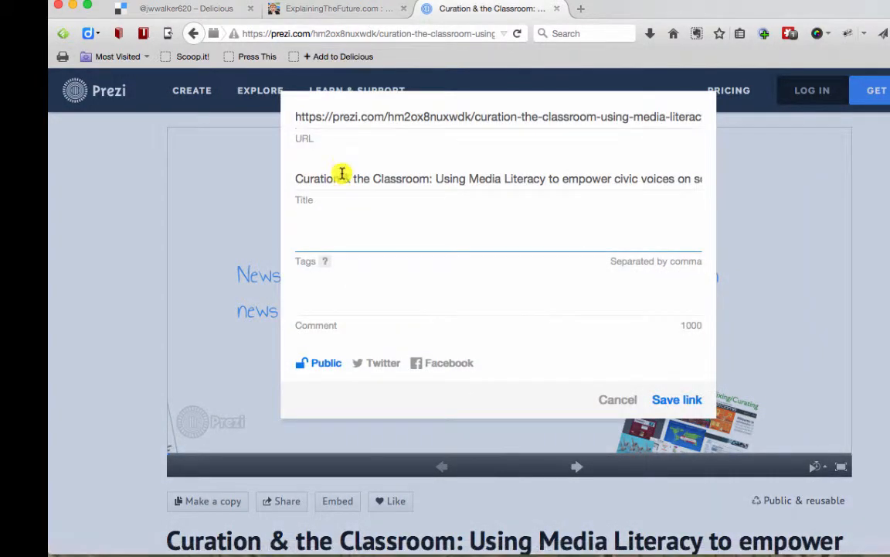
pyautogui.write('cu')
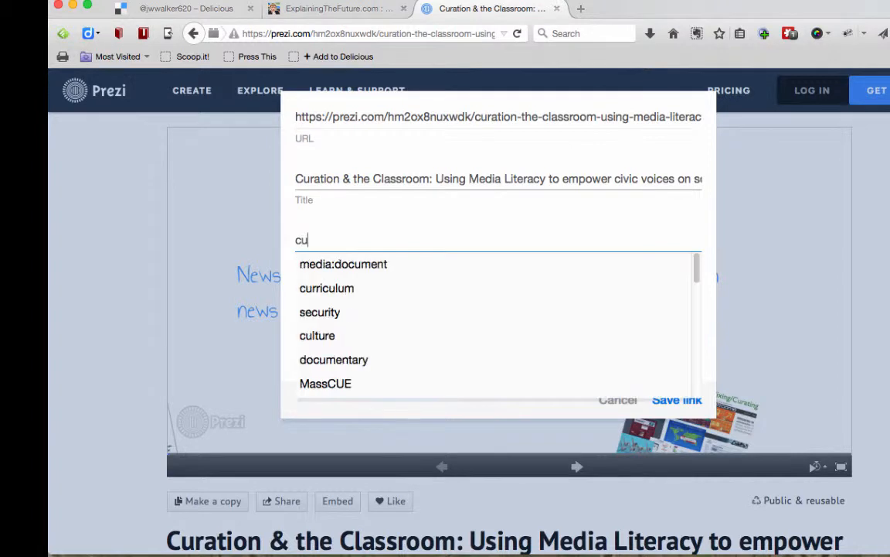
pyautogui.write('ration')
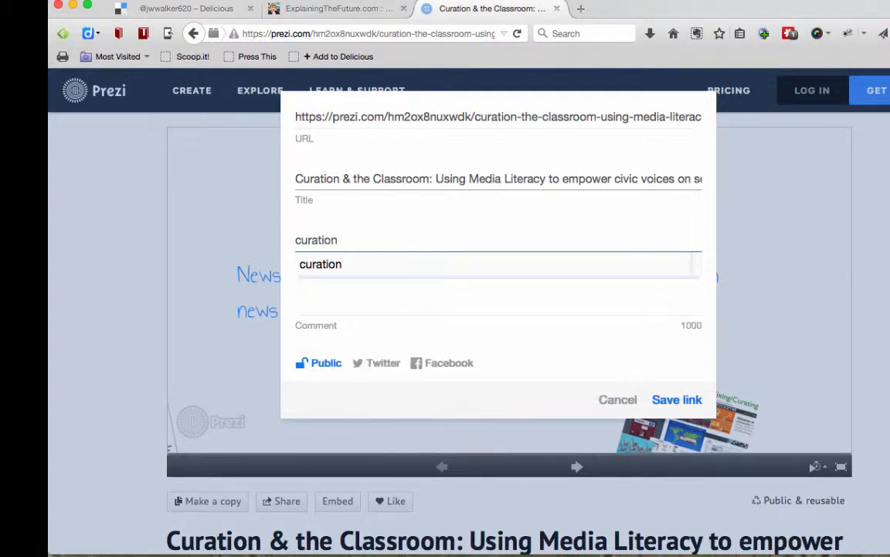
pyautogui.write(', socai')
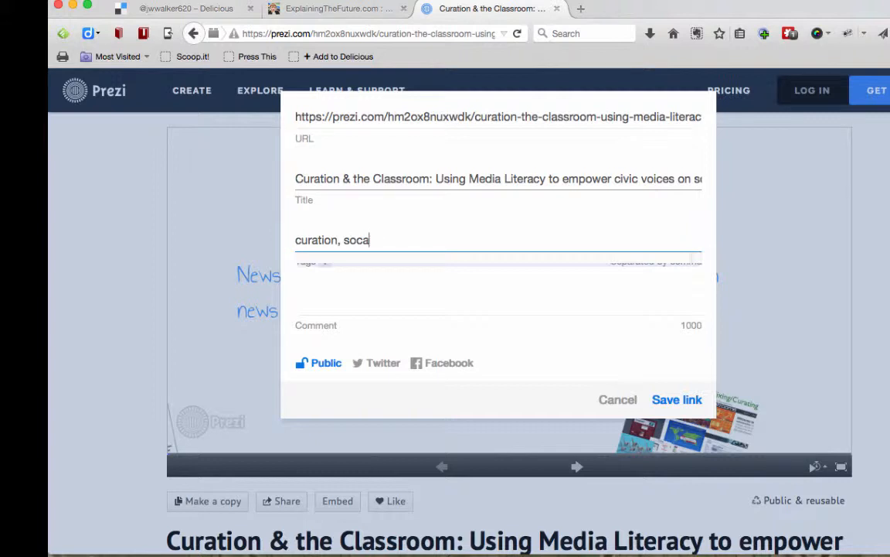
pyautogui.press('BackSpace')
pyautogui.write('ial')
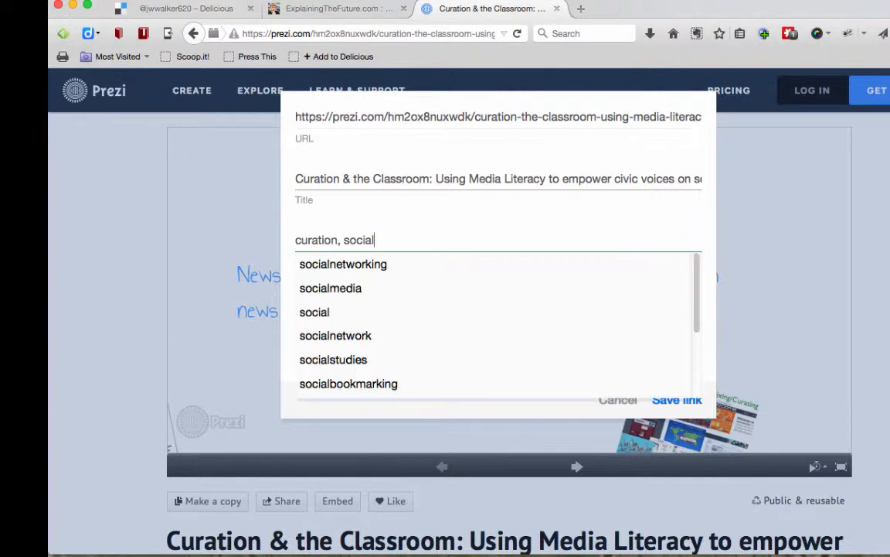
pyautogui.click(323, 288)
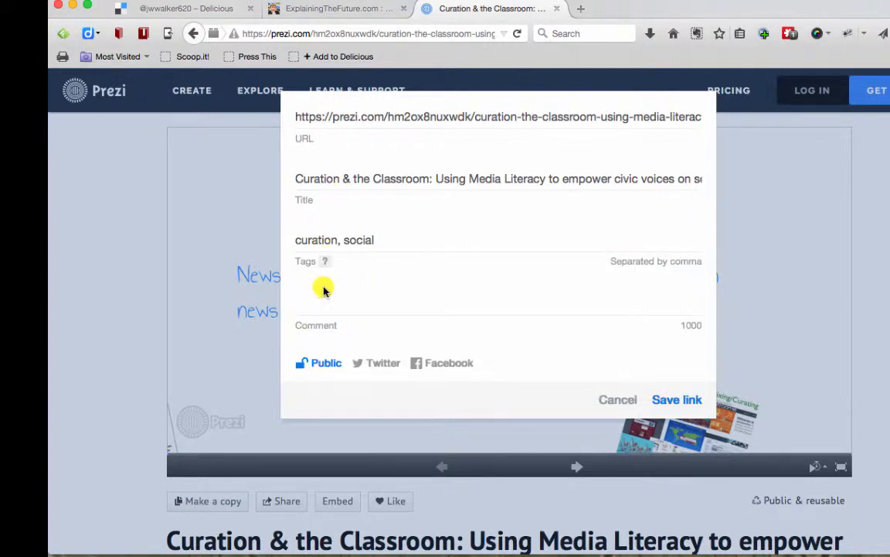
pyautogui.click(335, 304)
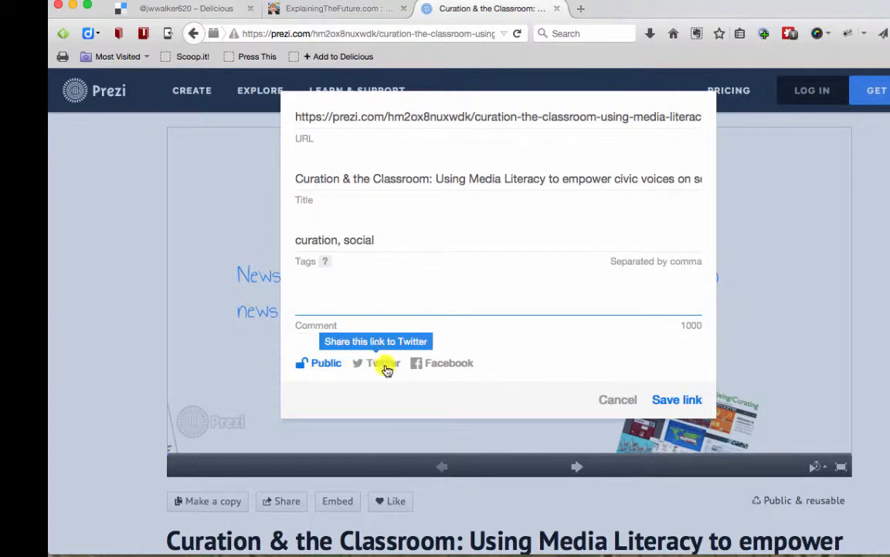
pyautogui.click(671, 400)
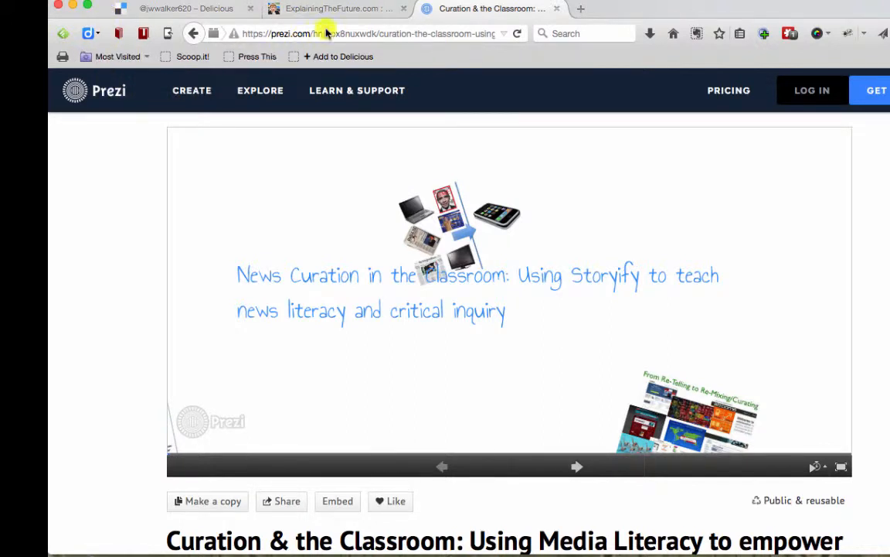
# Open the Delicious tools page, review the browser extensions, and try placing the Add to Delicious bookmarklet on the bookmarks toolbar
pyautogui.click(200, 10)
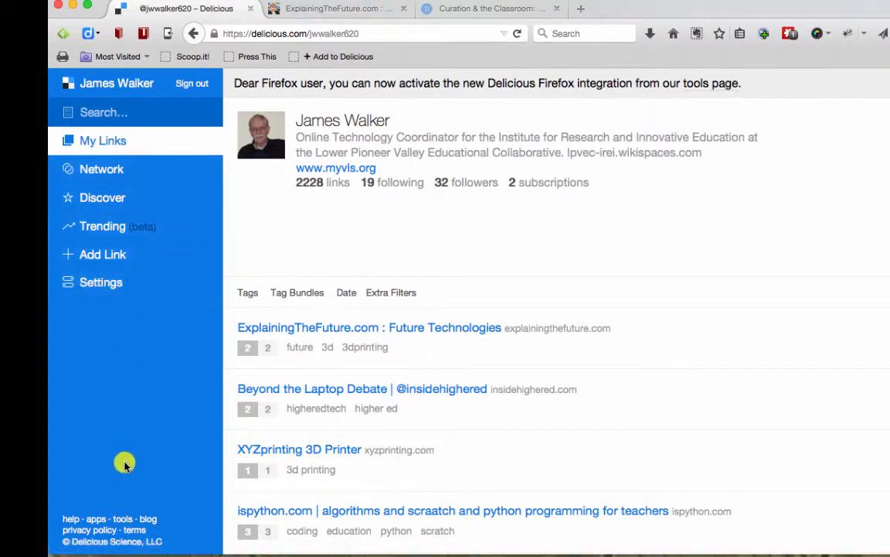
pyautogui.click(123, 519)
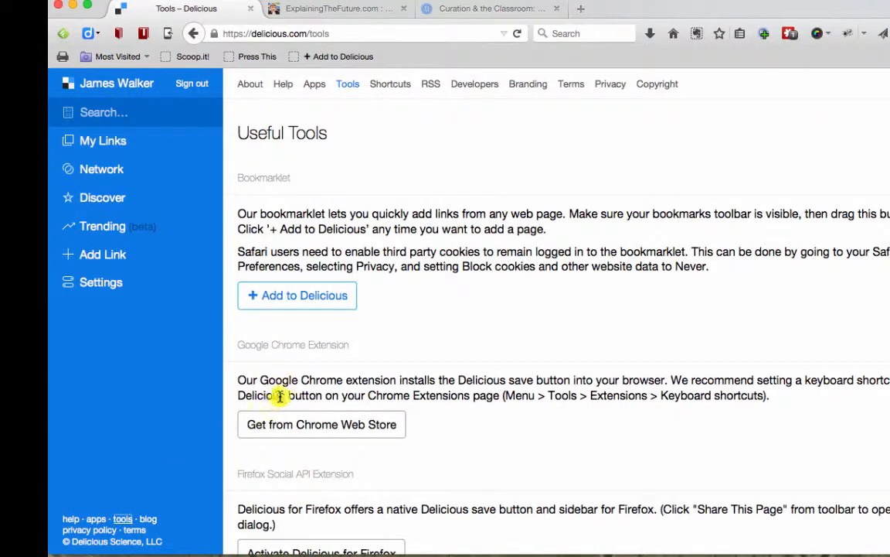
pyautogui.scroll(-5, 371, 323)
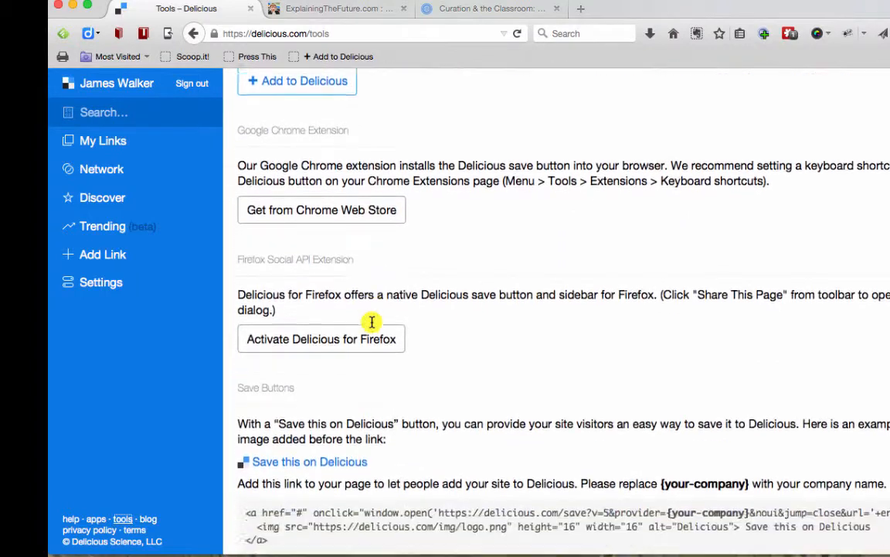
pyautogui.scroll(5, 372, 323)
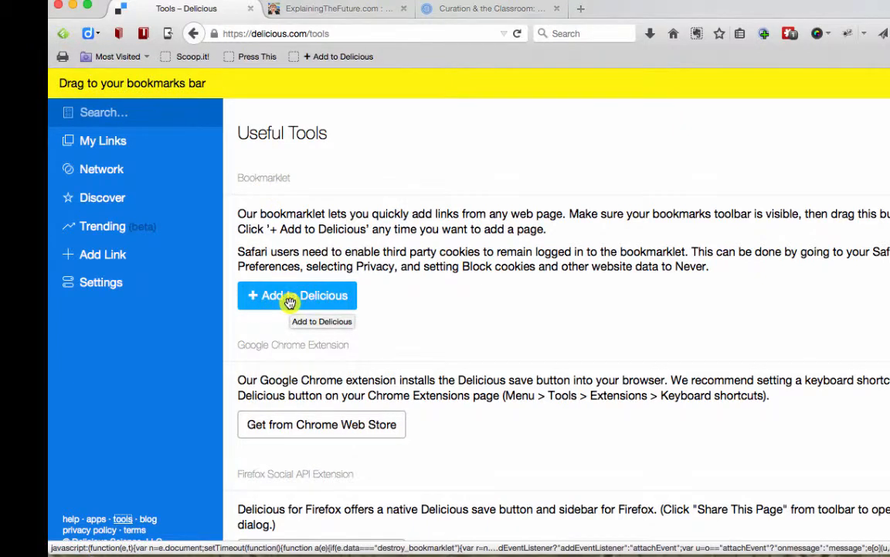
pyautogui.moveTo(289, 301); pyautogui.dragTo(366, 56)
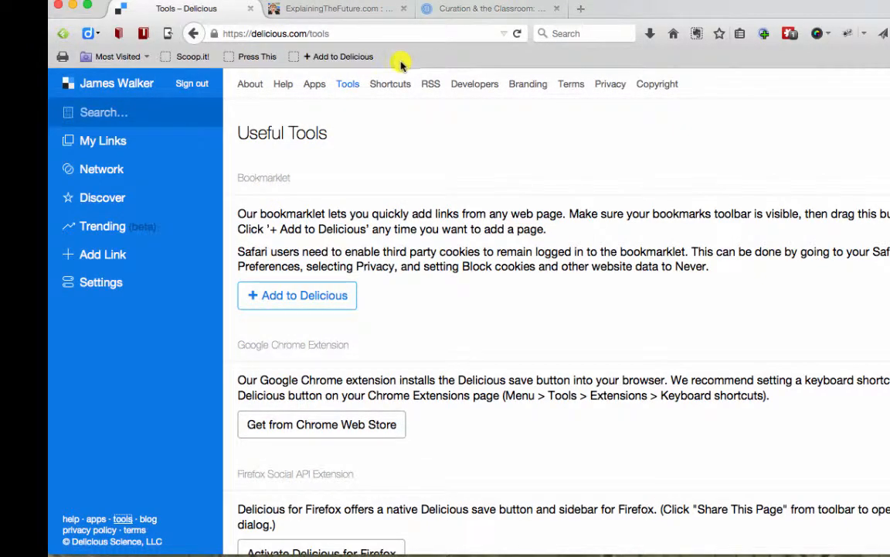
# Return to the account's own links, view the people being followed, and open the profile of the CASTLE Director
pyautogui.click(116, 141)
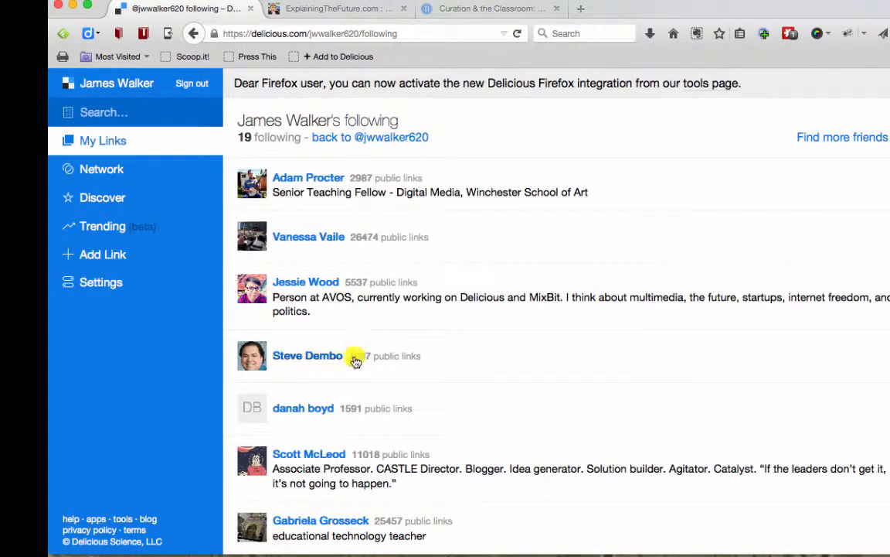
pyautogui.scroll(-2, 352, 433)
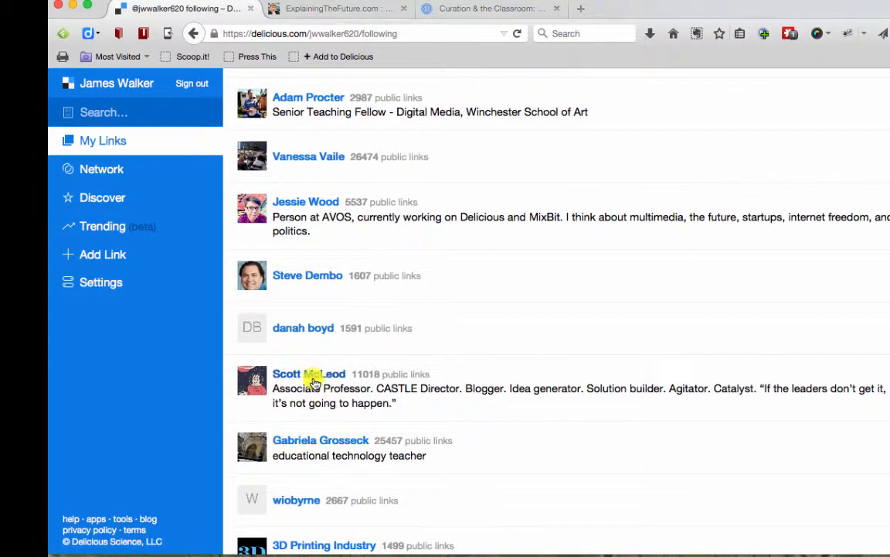
pyautogui.click(309, 376)
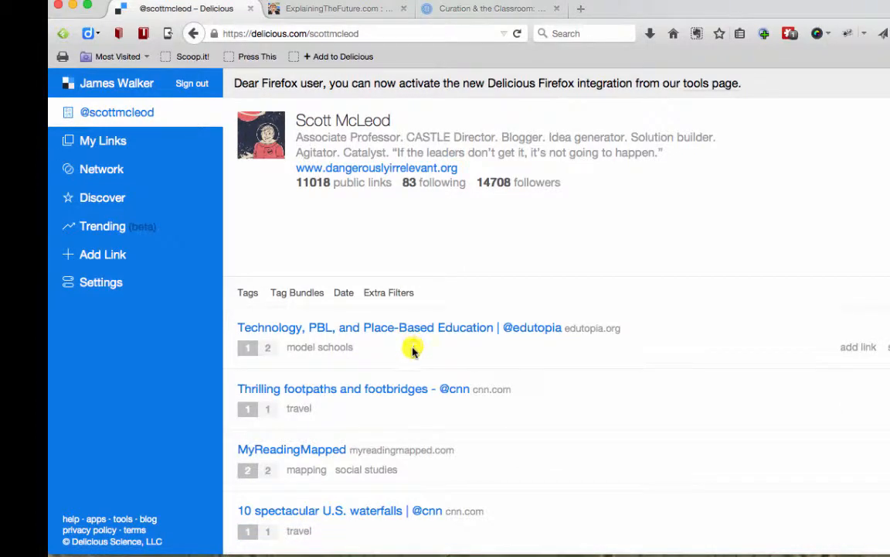
# Examine the followed person's shared links, including their tags and save counts
pyautogui.scroll(-4, 412, 351)
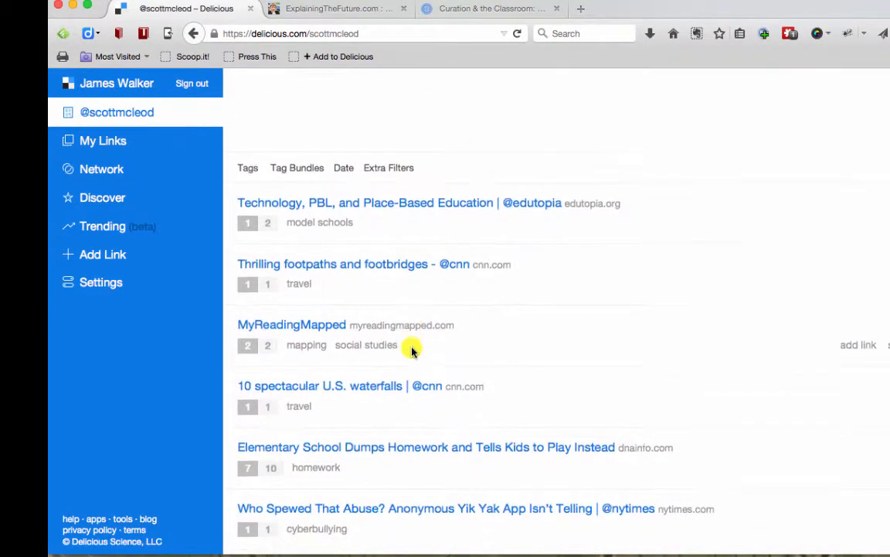
pyautogui.scroll(3, 412, 351)
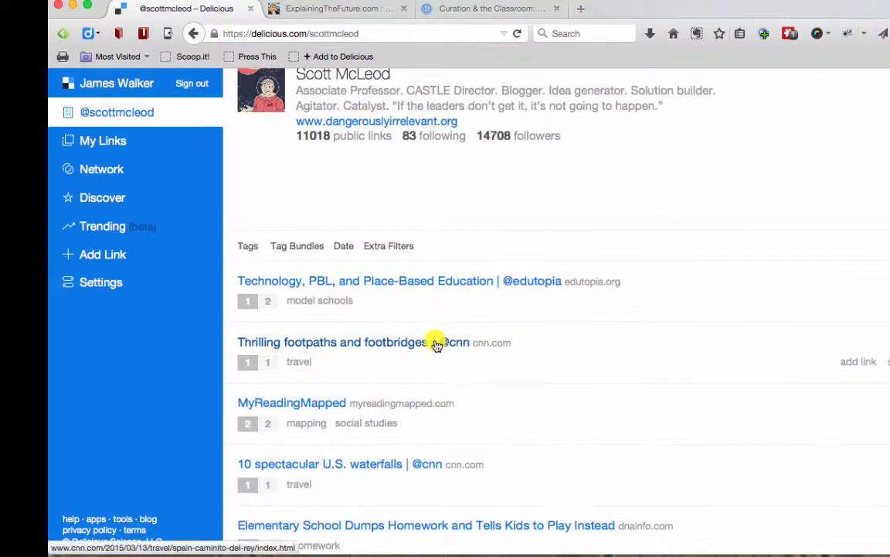
pyautogui.scroll(1, 437, 345)
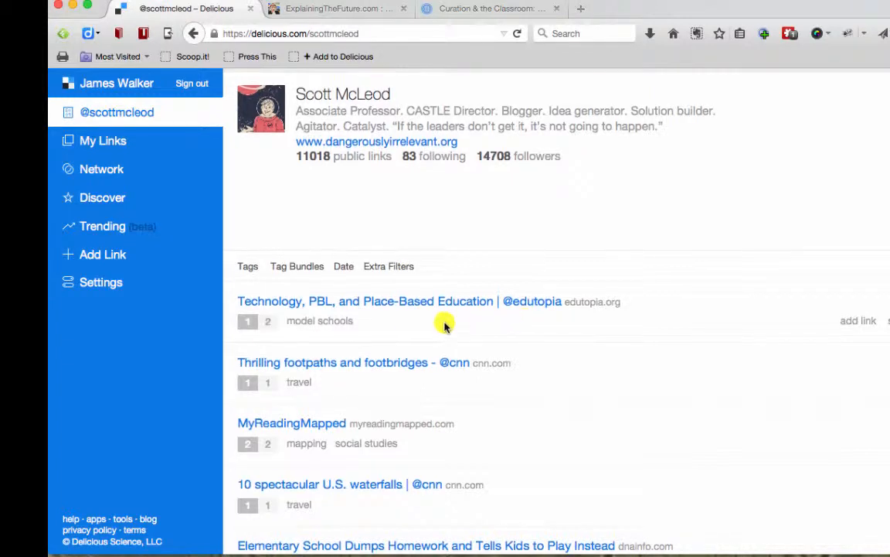
pyautogui.moveTo(250, 323)
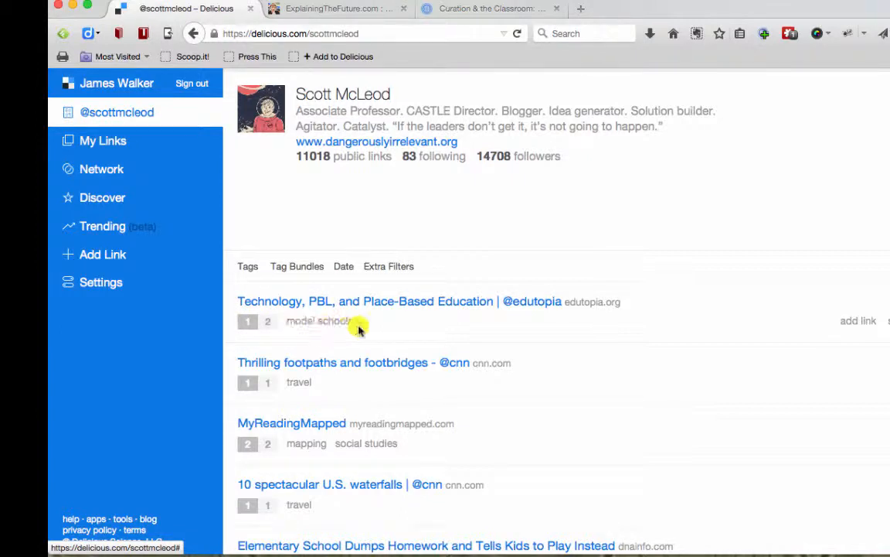
pyautogui.scroll(-3, 401, 325)
pyautogui.scroll(-2, 400, 328)
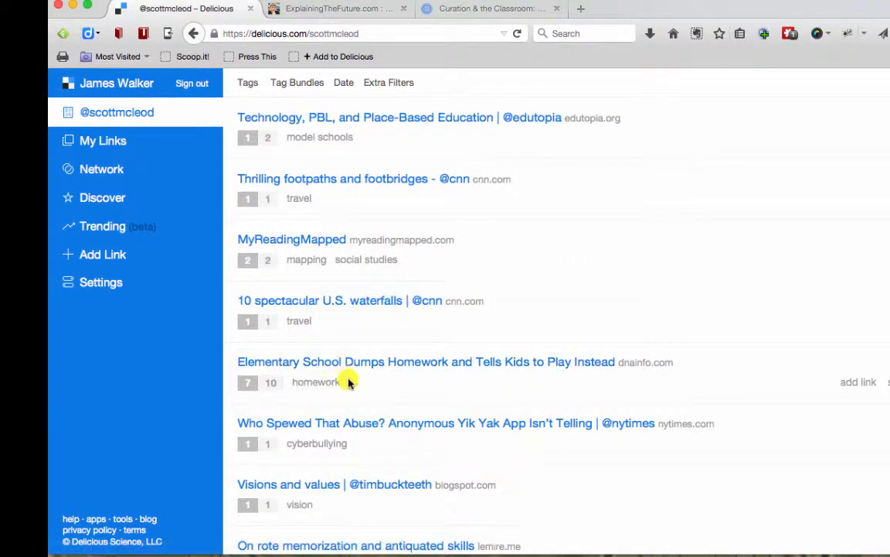
pyautogui.scroll(-4, 354, 394)
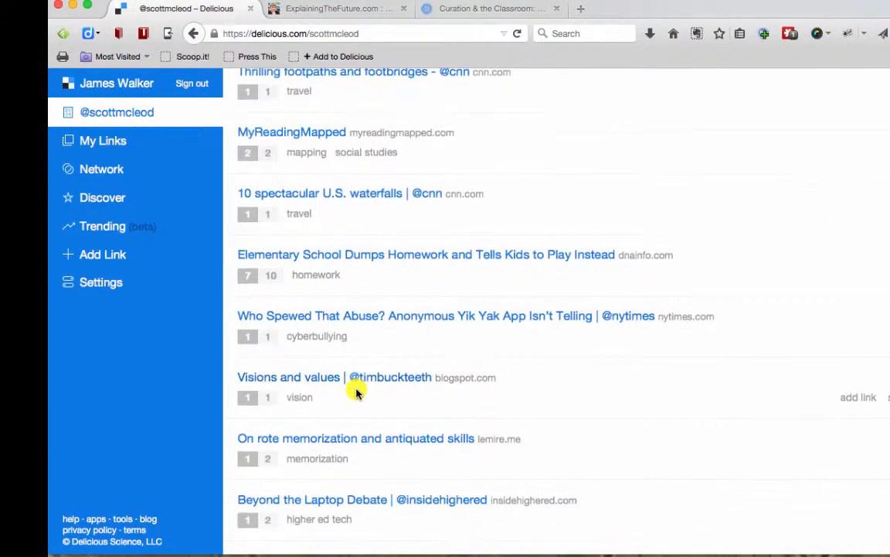
pyautogui.scroll(-2, 355, 392)
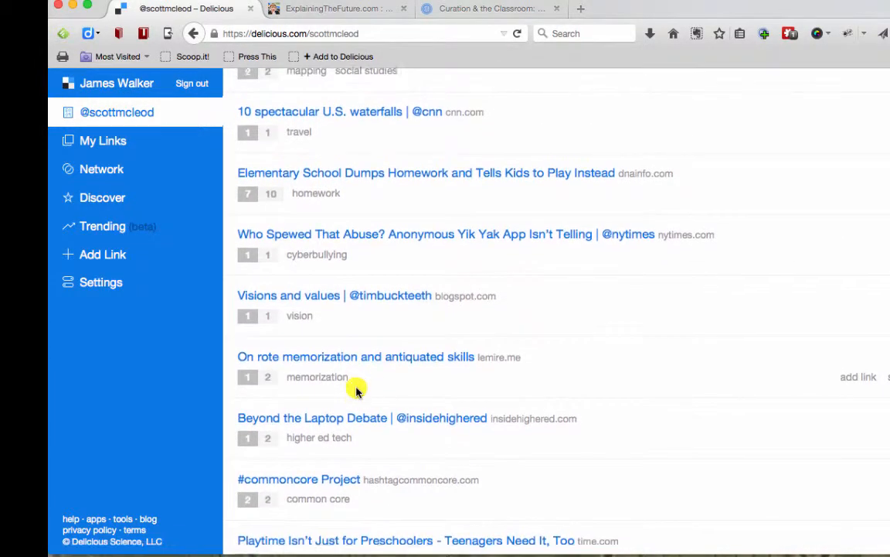
pyautogui.scroll(-2, 356, 391)
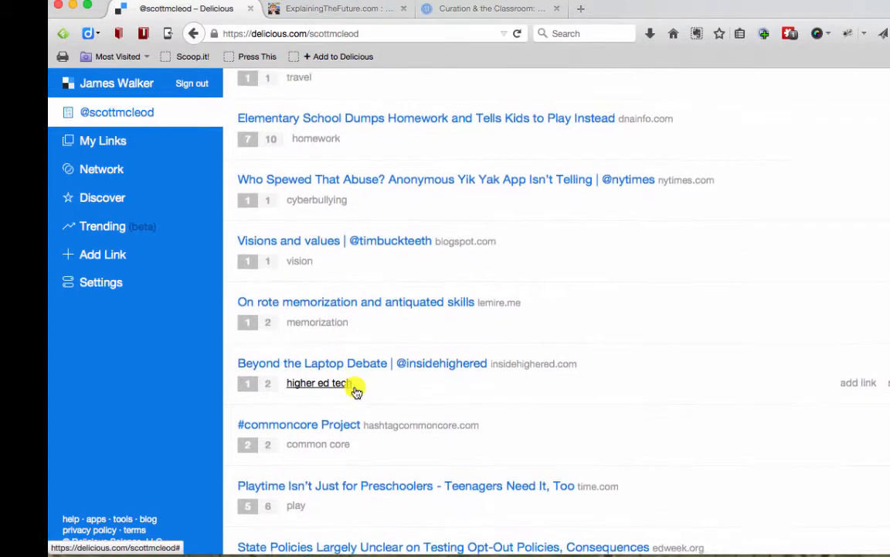
pyautogui.scroll(-2, 391, 441)
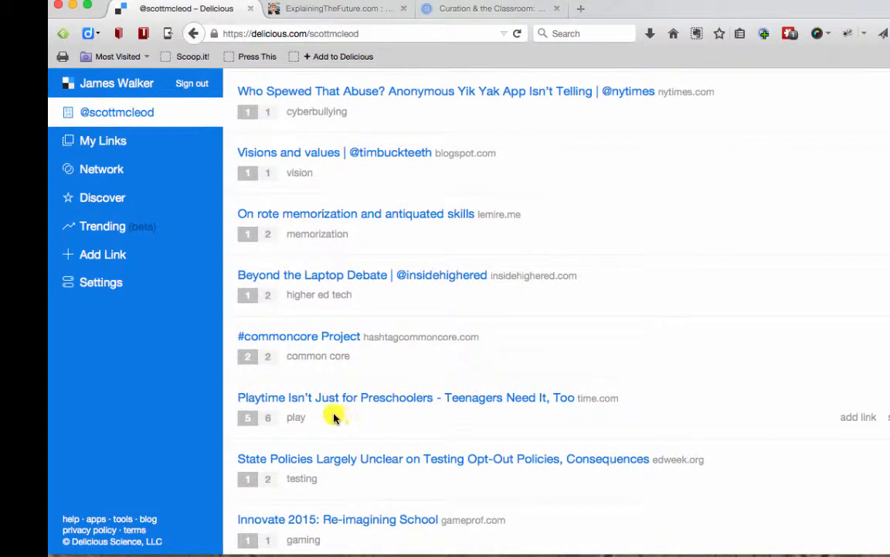
# Open the shared link Playtime Isn't Just for Preschoolers - Teenagers Need It, Too, skim the TIME article, and close it
pyautogui.click(292, 400)
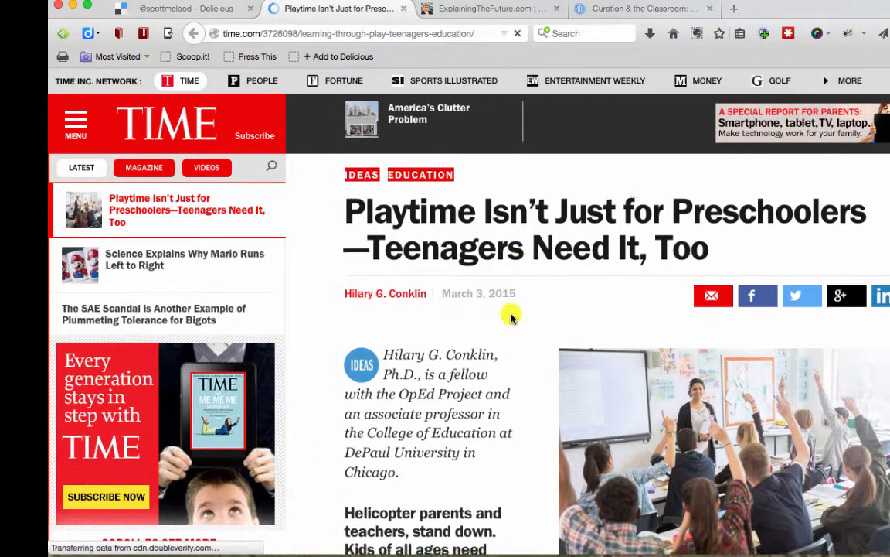
pyautogui.scroll(-3, 507, 316)
pyautogui.scroll(-10, 498, 329)
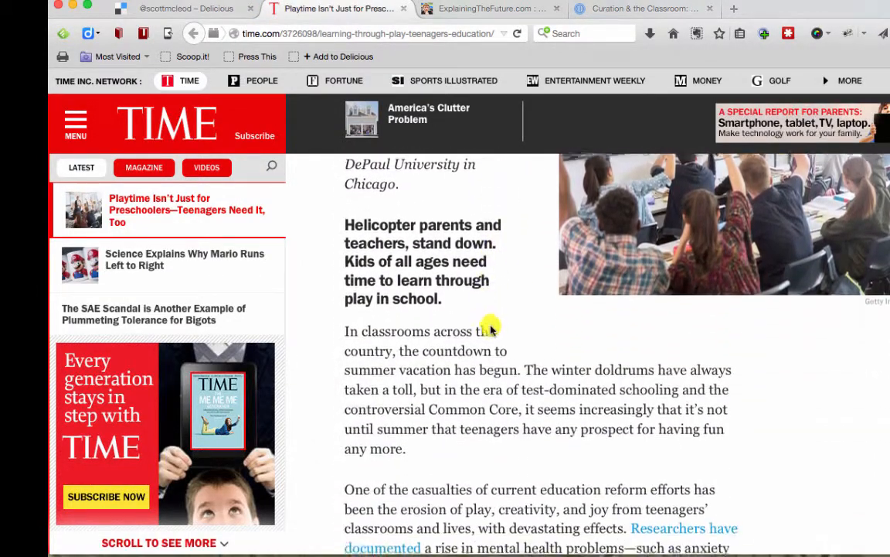
pyautogui.scroll(-9, 490, 326)
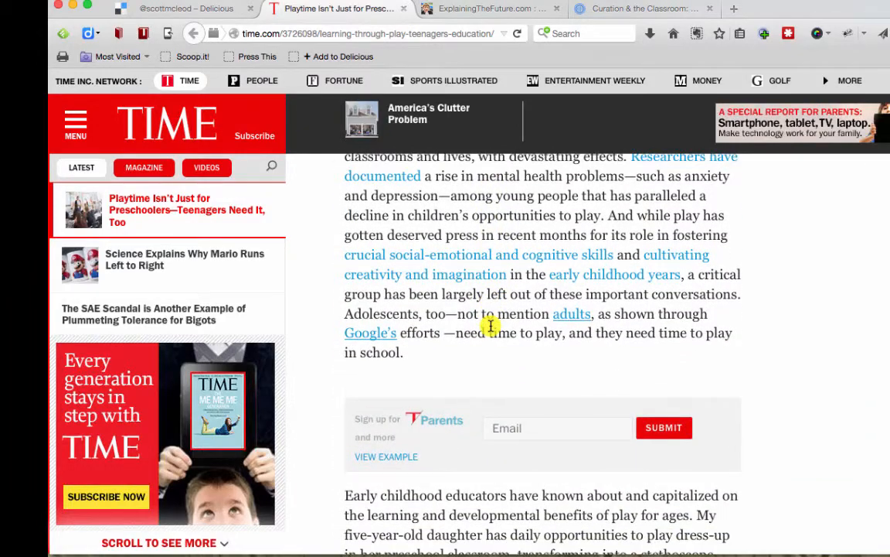
pyautogui.scroll(-3, 490, 327)
pyautogui.scroll(20, 490, 327)
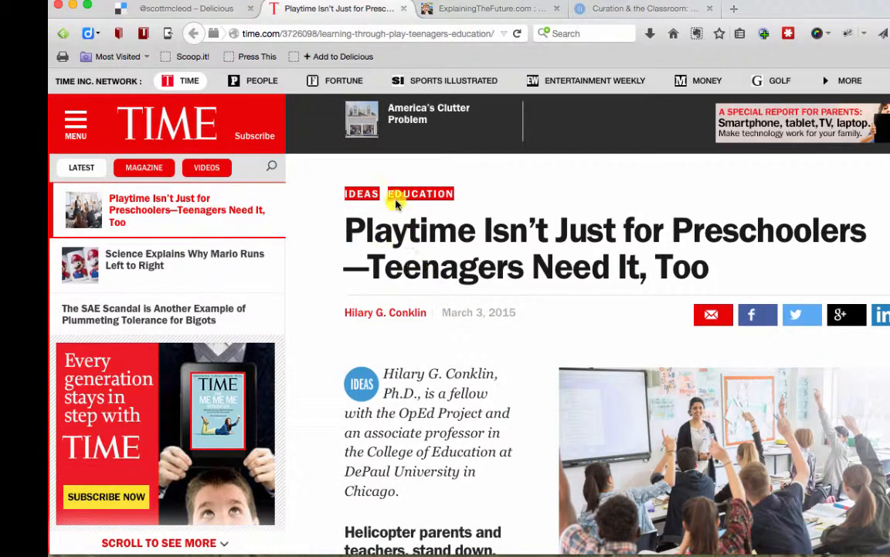
pyautogui.click(405, 9)
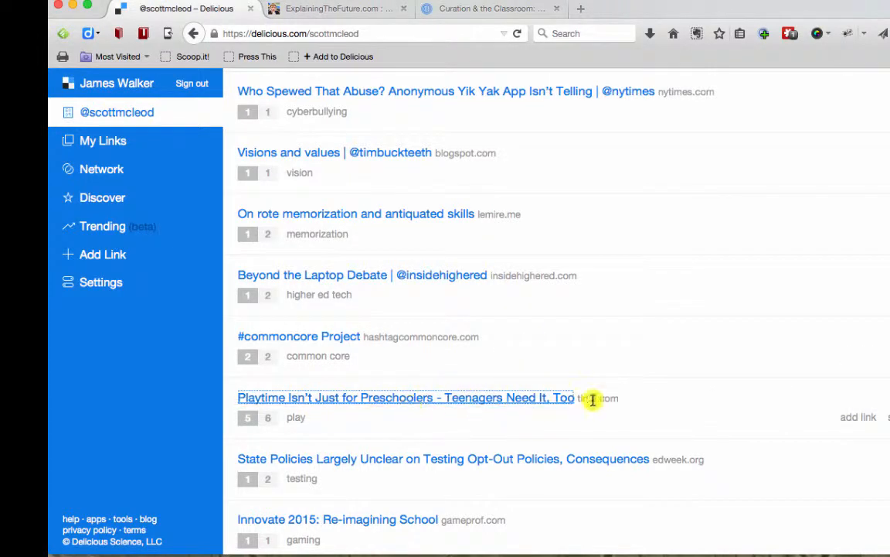
# Save the shared Playtime Isn't Just for Preschoolers link to the account with the tags teens, play, learning and recess
pyautogui.click(858, 418)
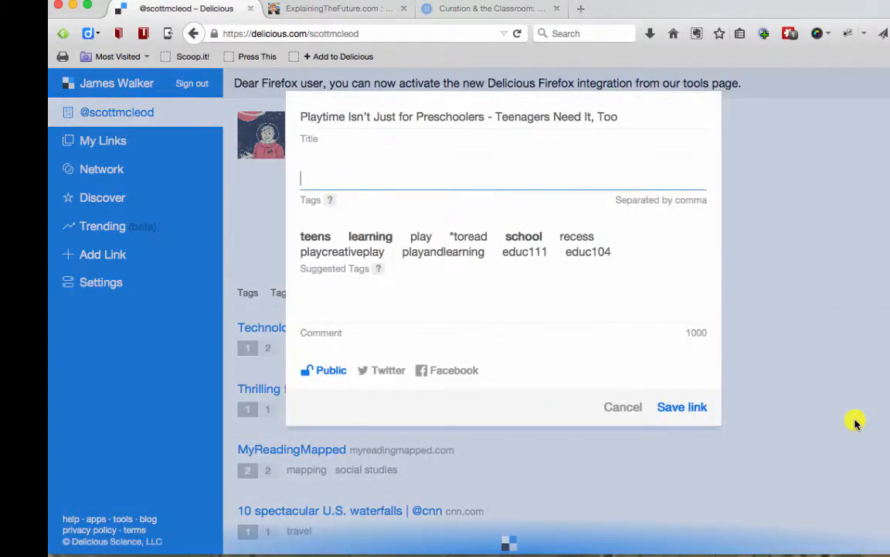
pyautogui.click(306, 238)
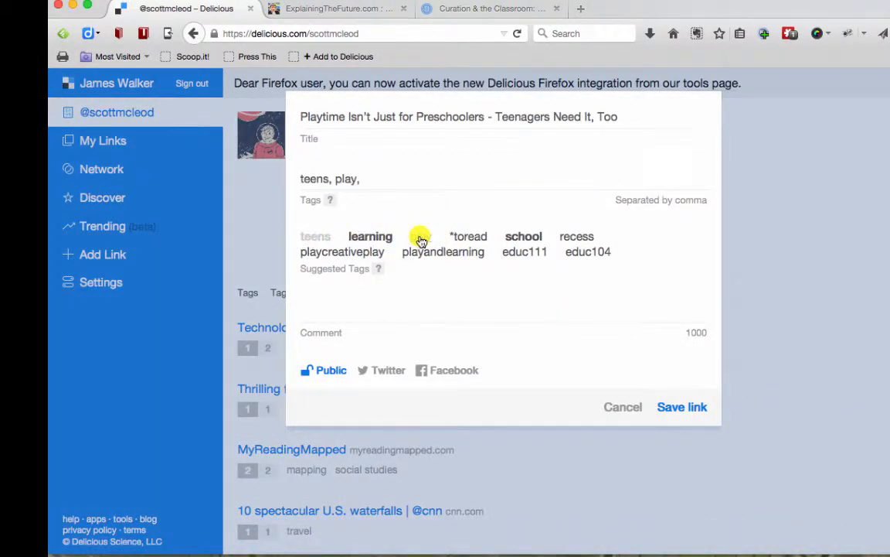
pyautogui.click(371, 238)
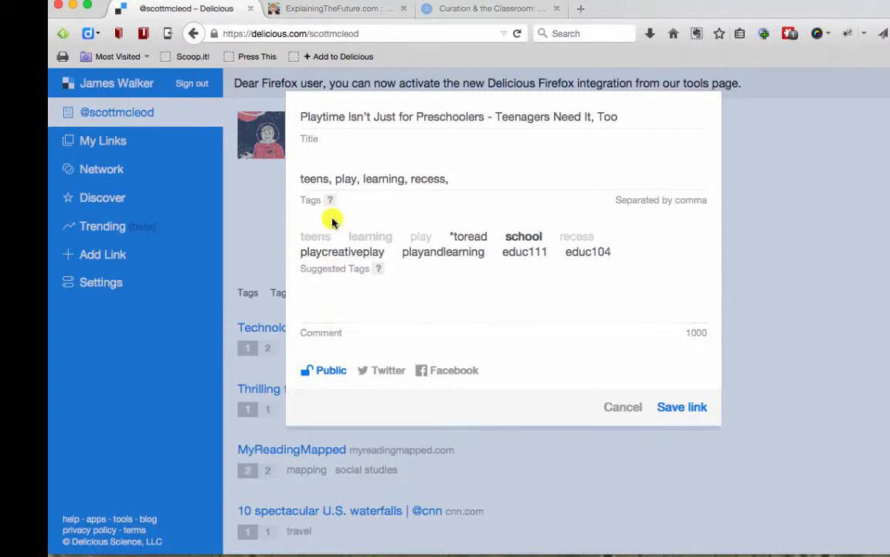
pyautogui.click(676, 408)
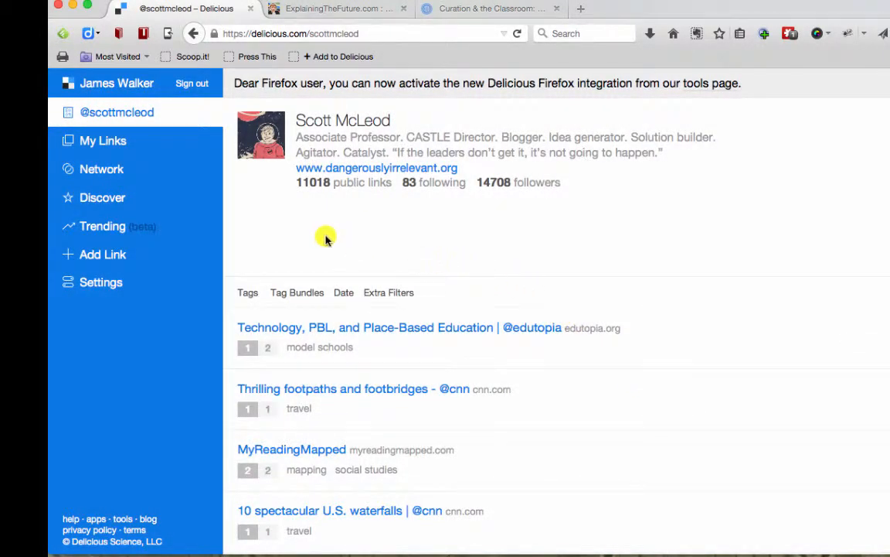
# Open the save details of the Playtime link from the account's own links and examine its related links and savers
pyautogui.click(116, 143)
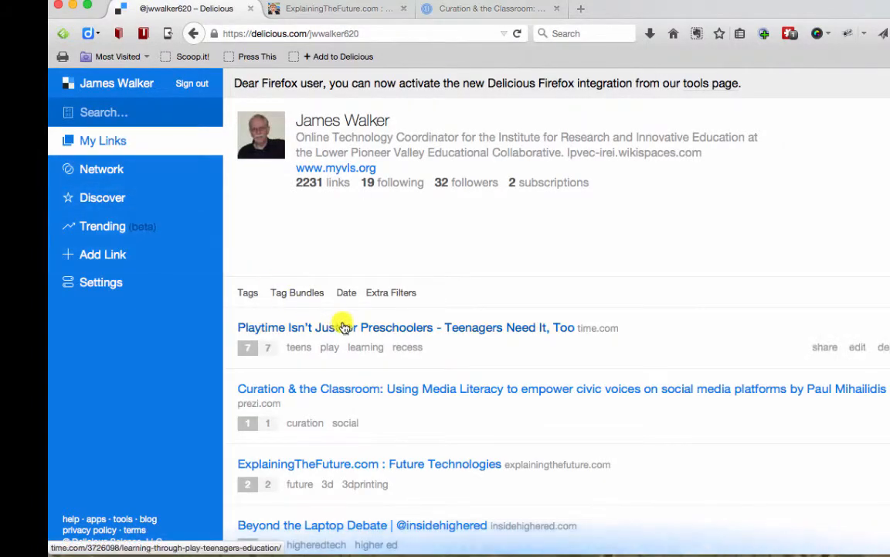
pyautogui.click(259, 350)
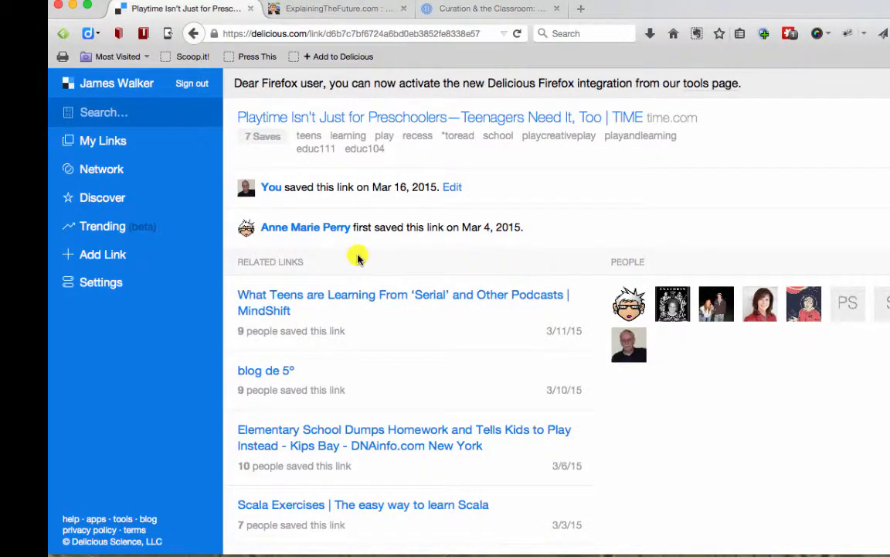
pyautogui.scroll(-2, 358, 258)
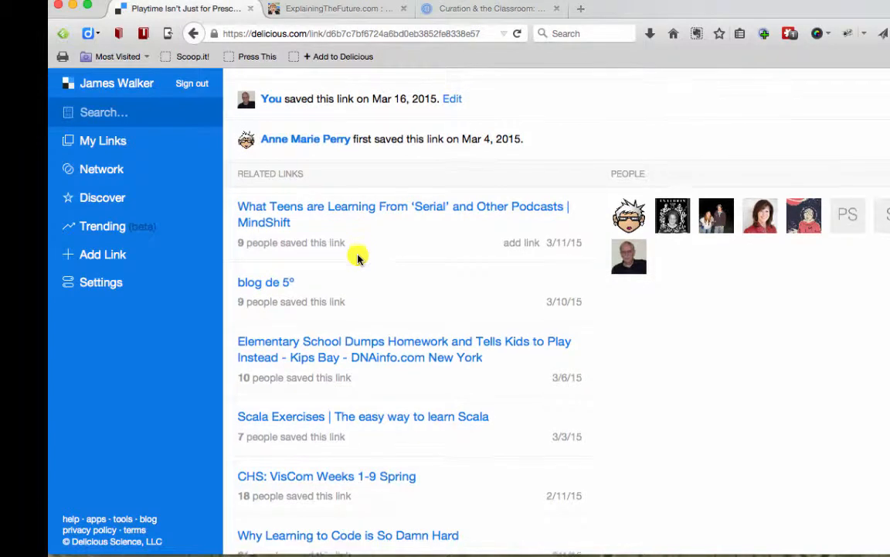
pyautogui.scroll(-2, 358, 257)
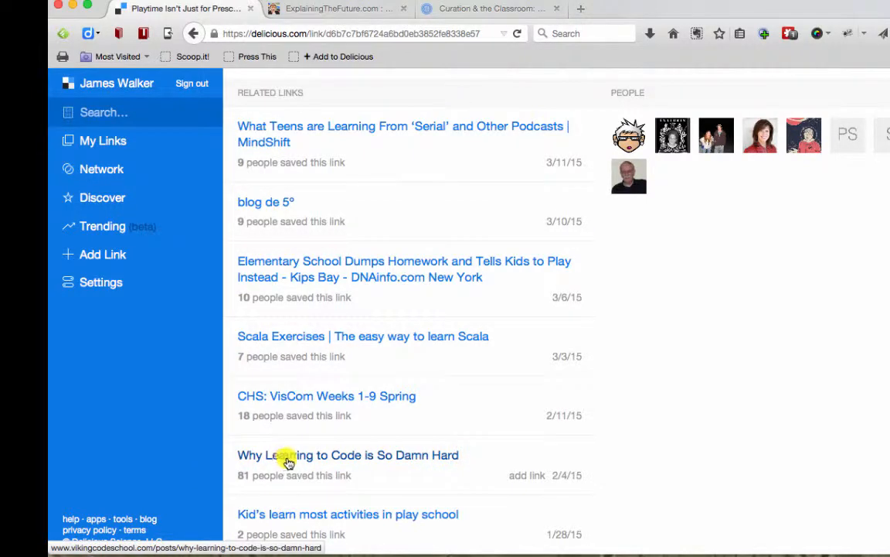
pyautogui.scroll(5, 286, 460)
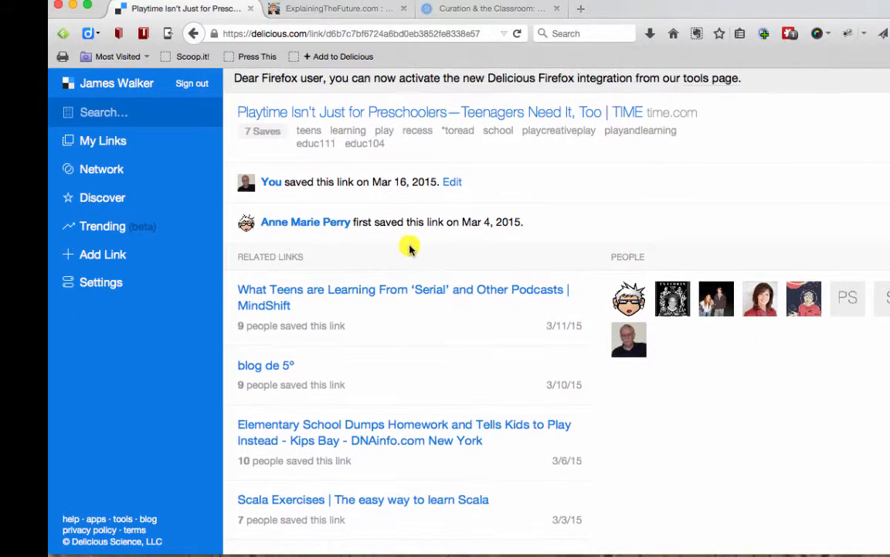
pyautogui.scroll(-2, 409, 247)
pyautogui.scroll(-2, 420, 254)
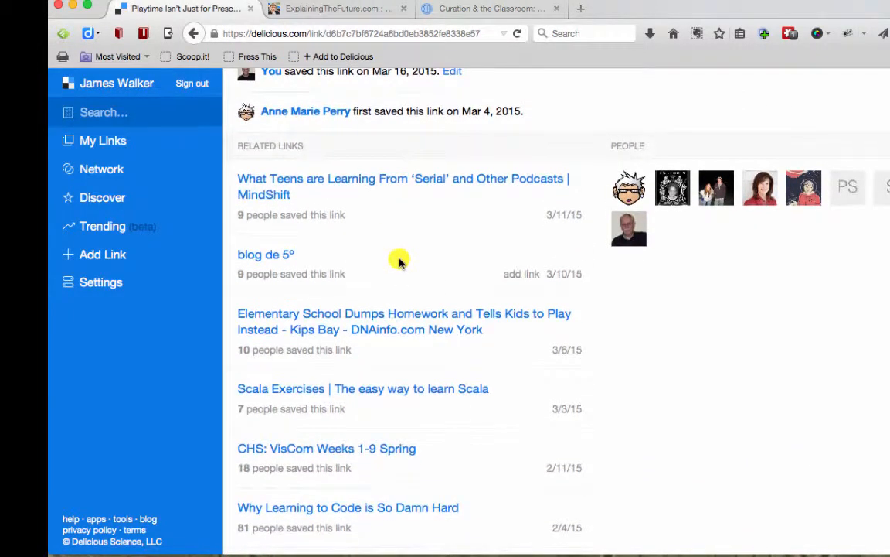
pyautogui.scroll(1, 412, 255)
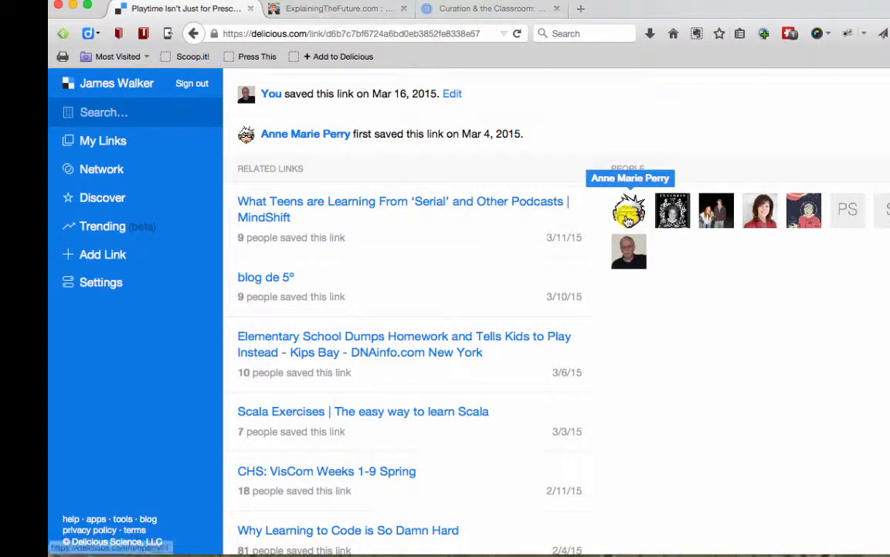
# Open the profile of the person who first saved the Playtime link, review the shared links, and follow that person
pyautogui.click(628, 219)
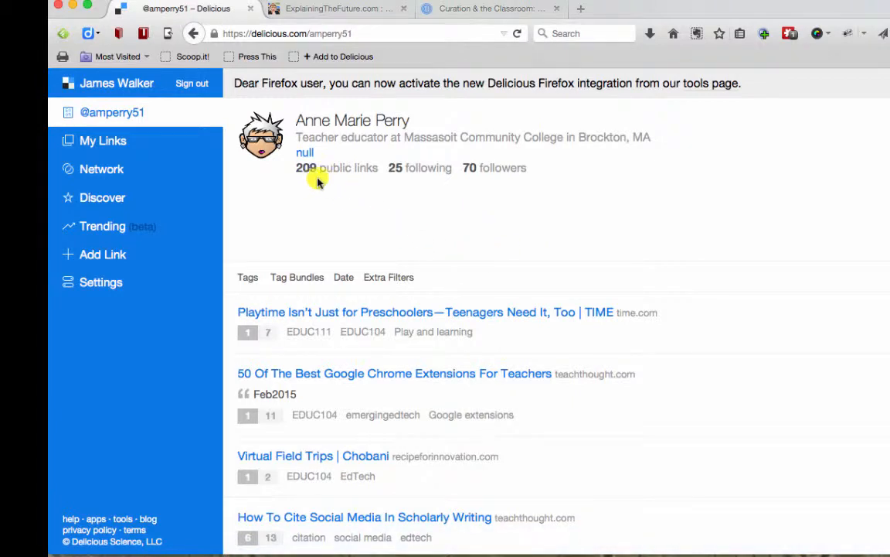
pyautogui.scroll(-5, 326, 194)
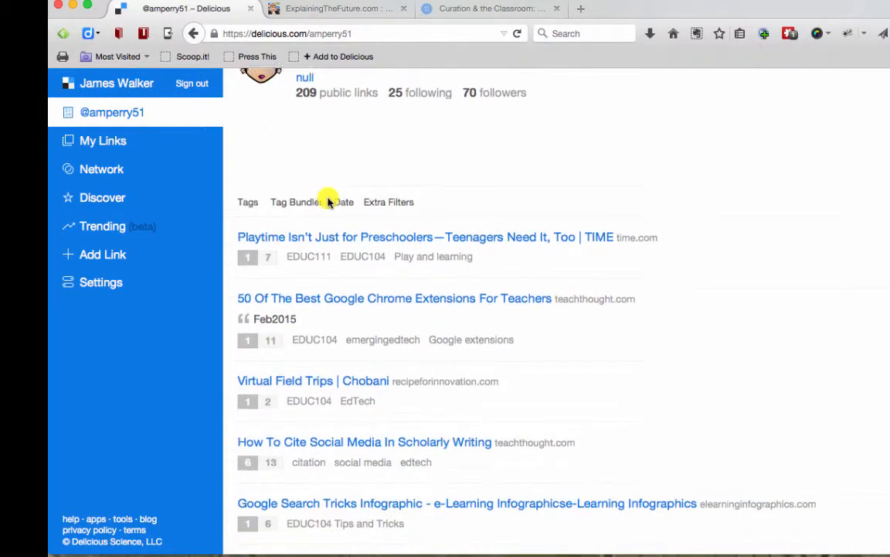
pyautogui.scroll(-1, 331, 223)
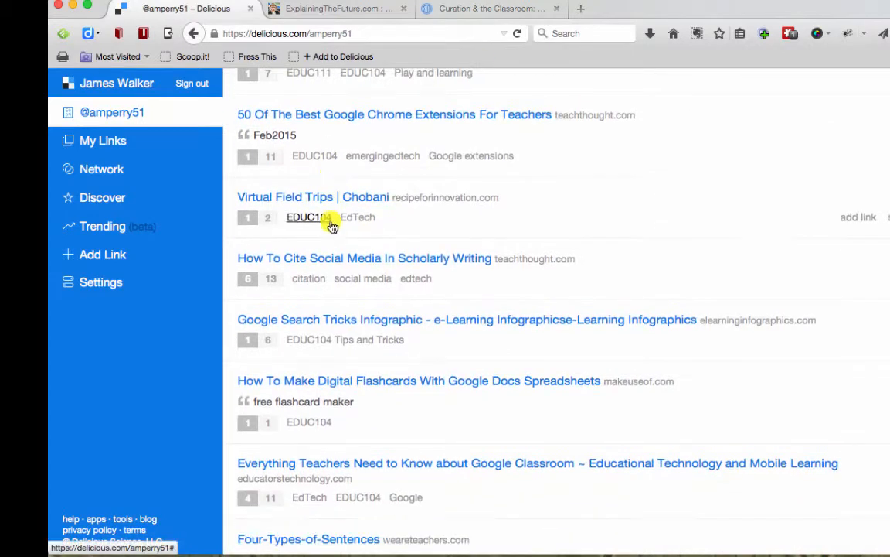
pyautogui.scroll(-2, 337, 229)
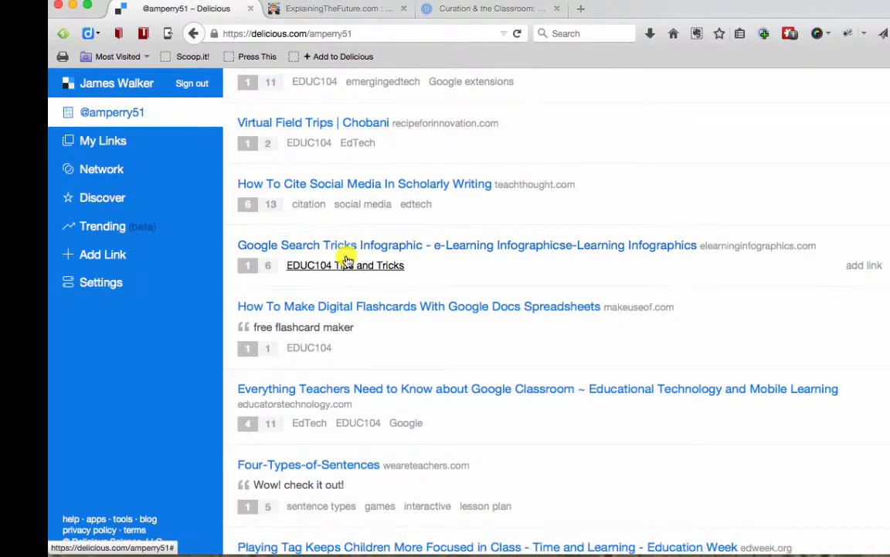
pyautogui.scroll(-1, 344, 254)
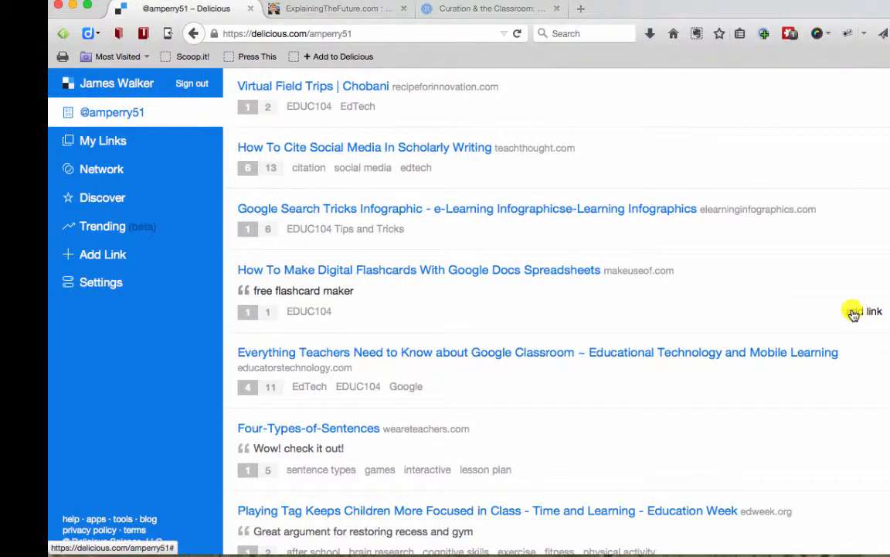
pyautogui.scroll(5, 853, 313)
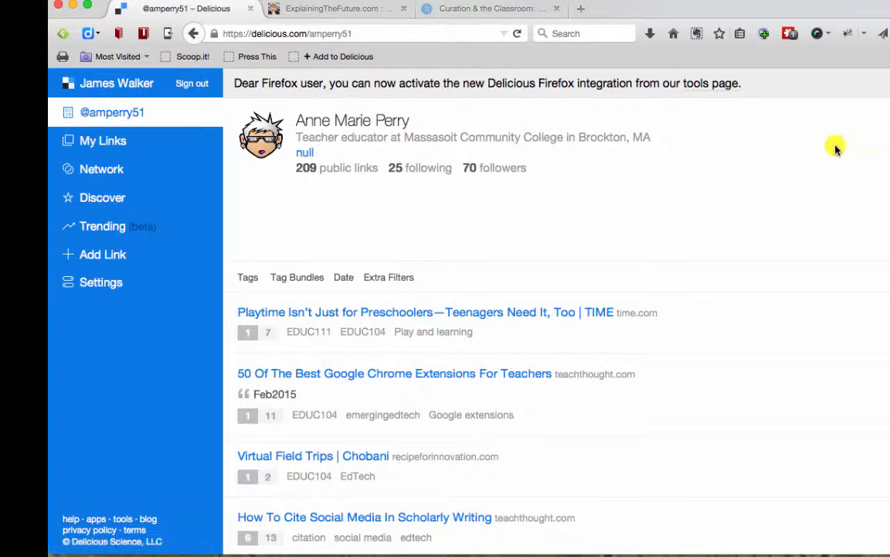
# Open the network feed and examine the recent links, comments and tags shared by the followed people
pyautogui.click(104, 171)
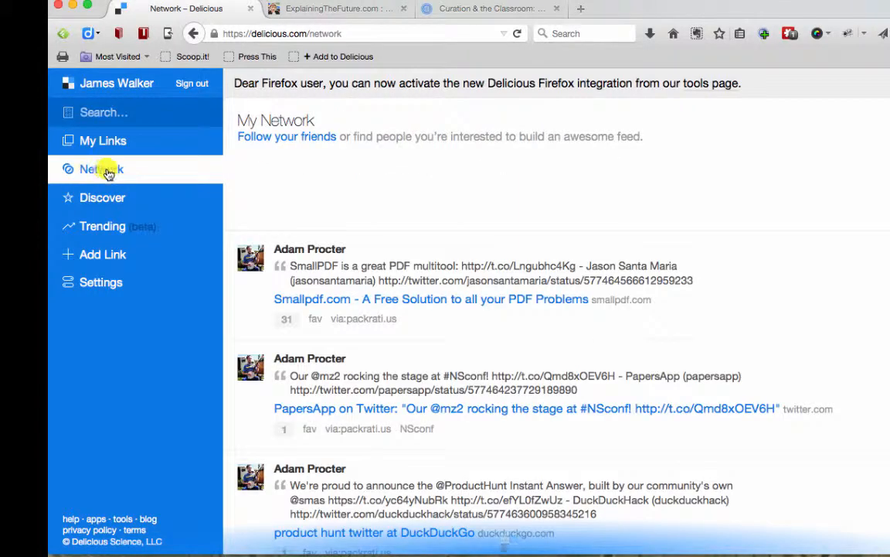
pyautogui.scroll(-1, 481, 225)
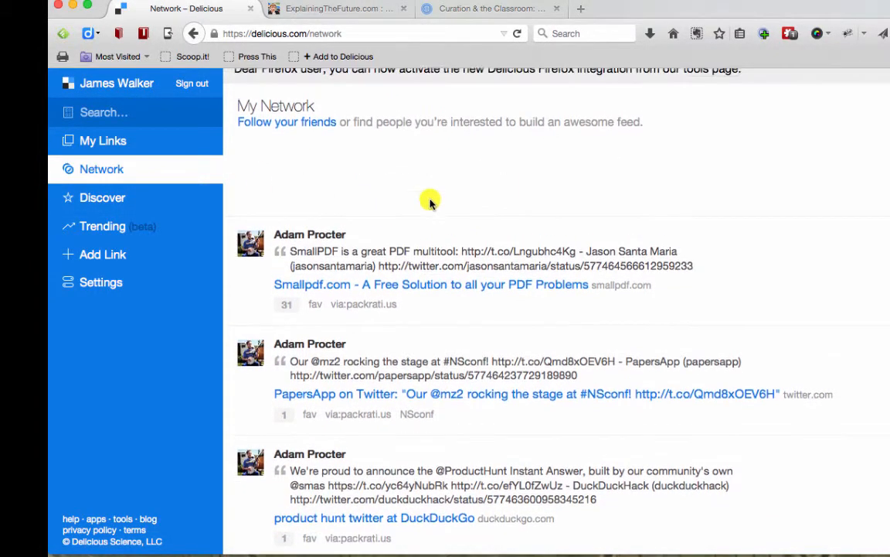
pyautogui.scroll(-5, 391, 193)
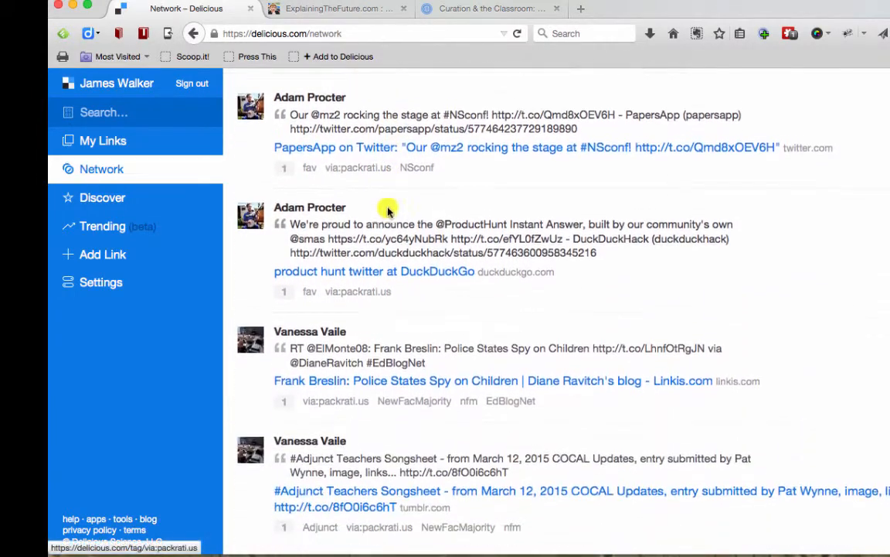
pyautogui.scroll(-6, 388, 210)
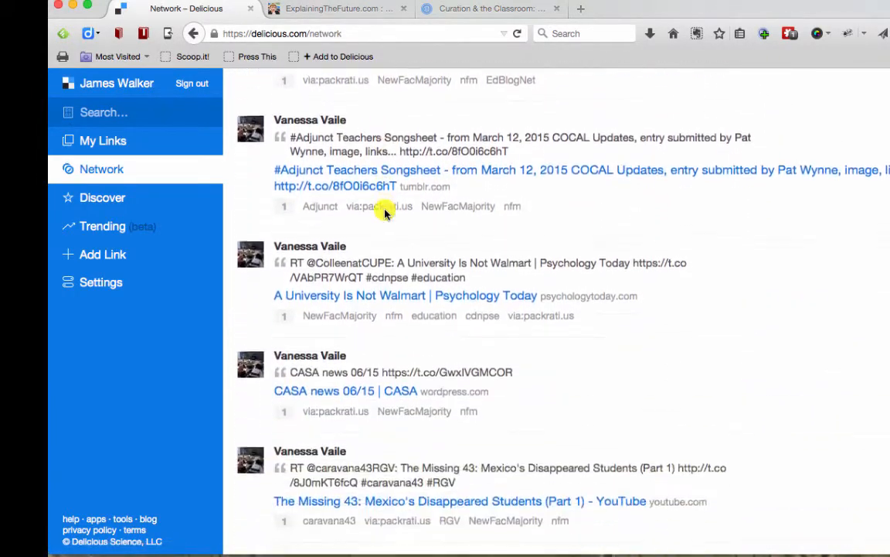
pyautogui.scroll(-6, 385, 213)
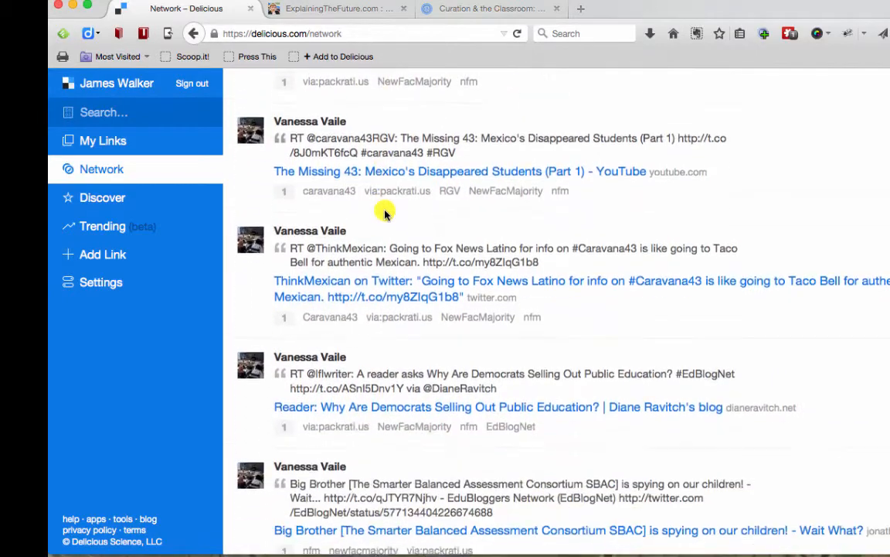
pyautogui.scroll(-7, 385, 213)
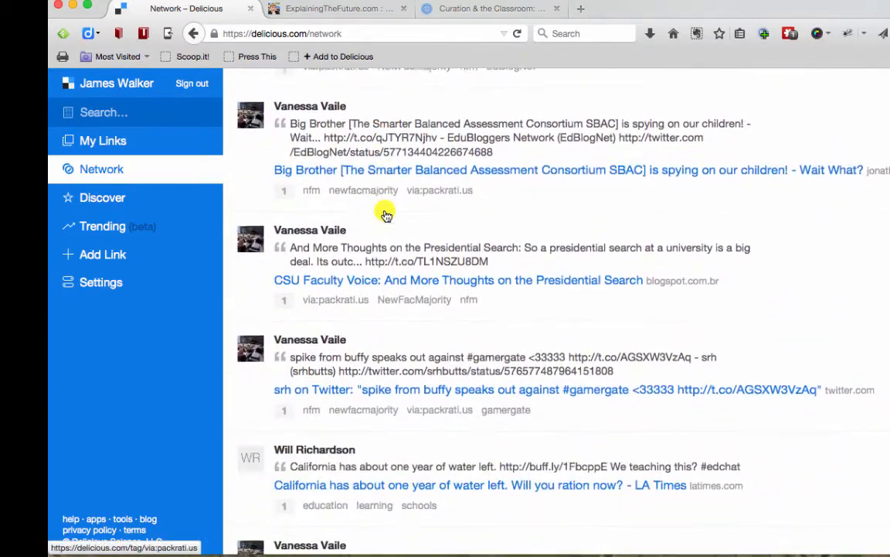
pyautogui.scroll(-2, 386, 215)
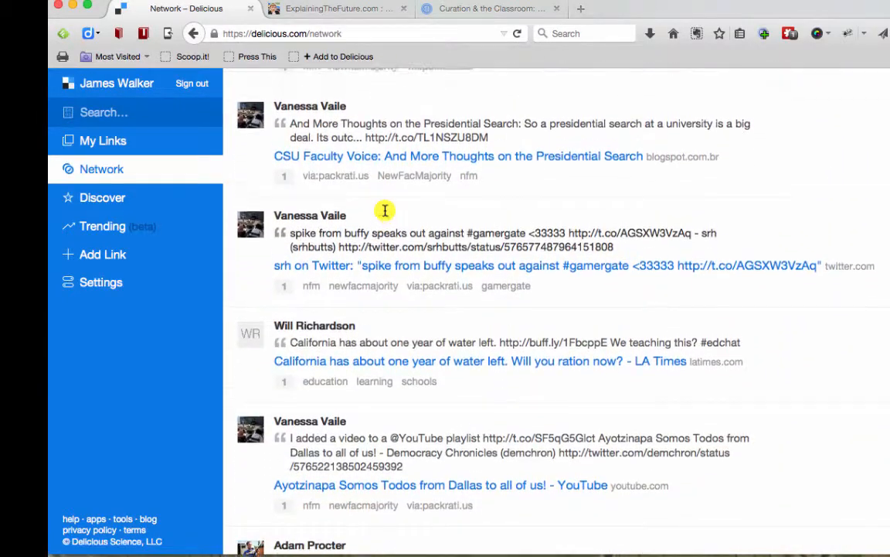
pyautogui.scroll(15, 385, 210)
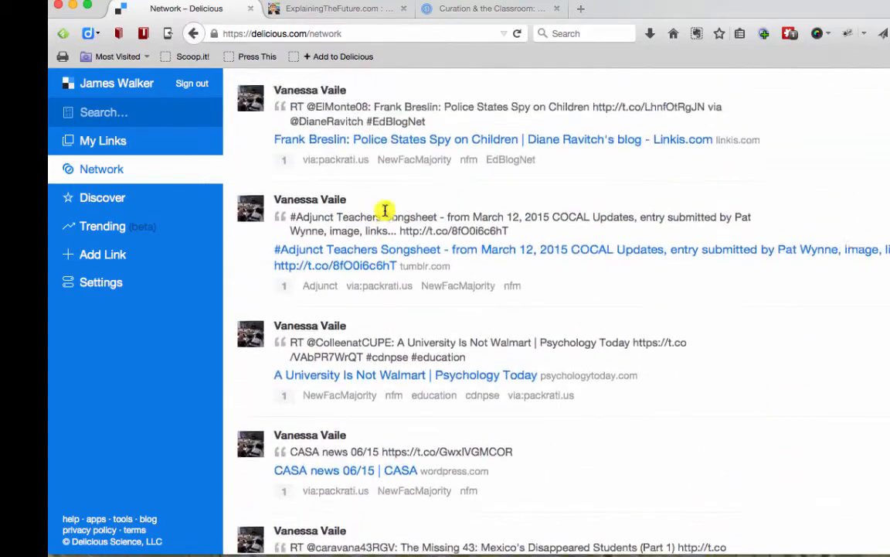
pyautogui.scroll(8, 385, 210)
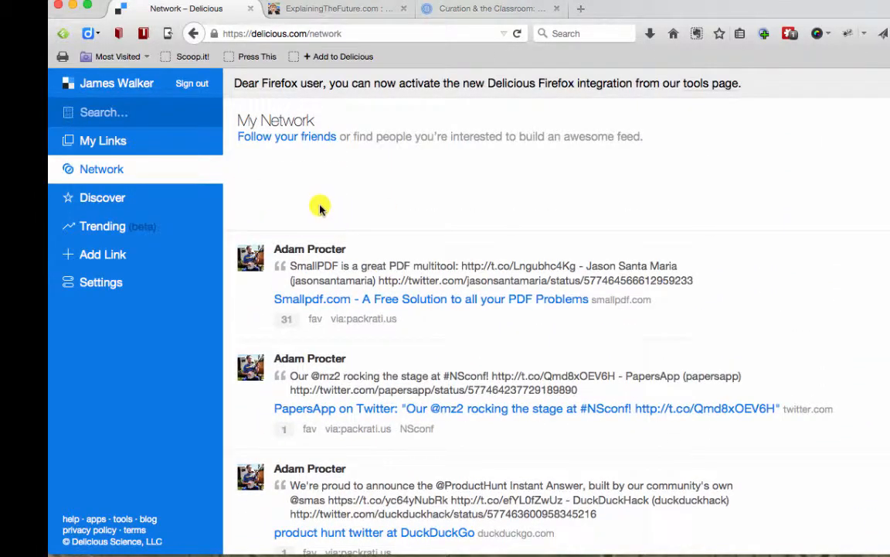
# Return to the account's own links and review the full list of people being followed
pyautogui.click(110, 144)
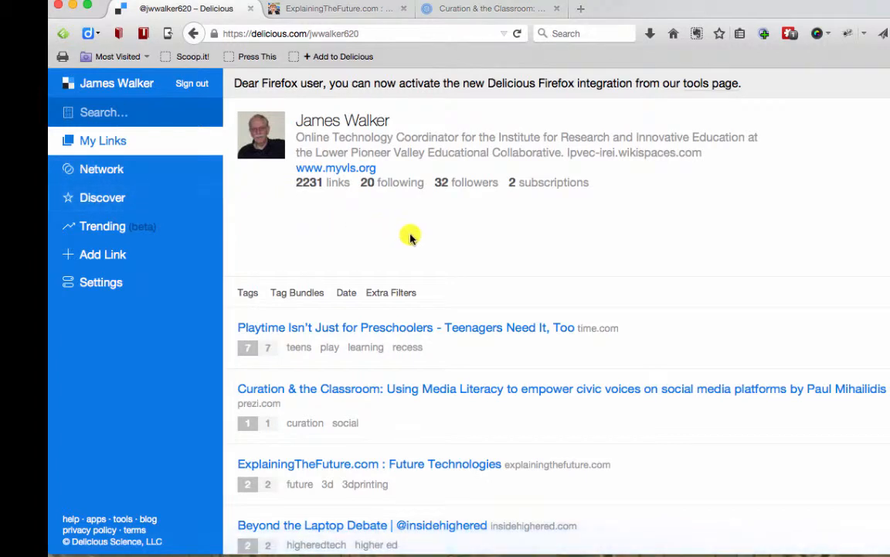
pyautogui.click(372, 190)
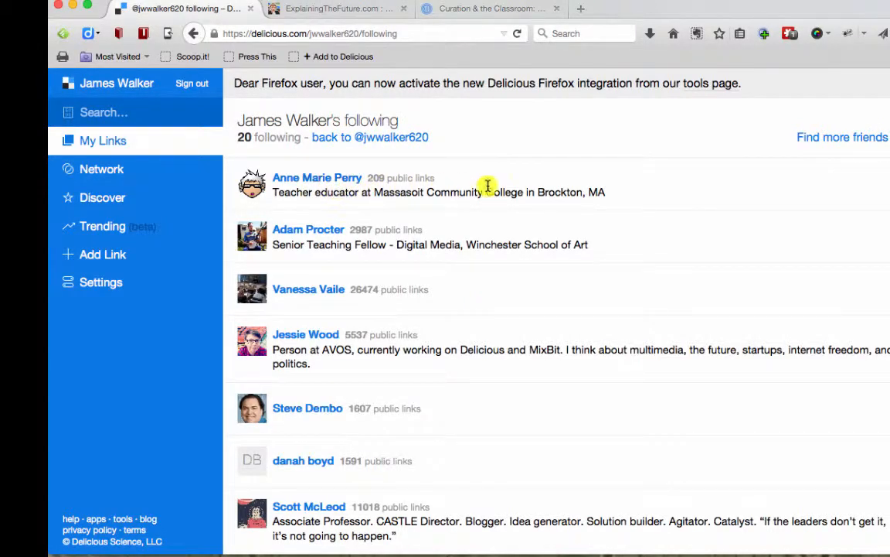
pyautogui.scroll(-4, 495, 202)
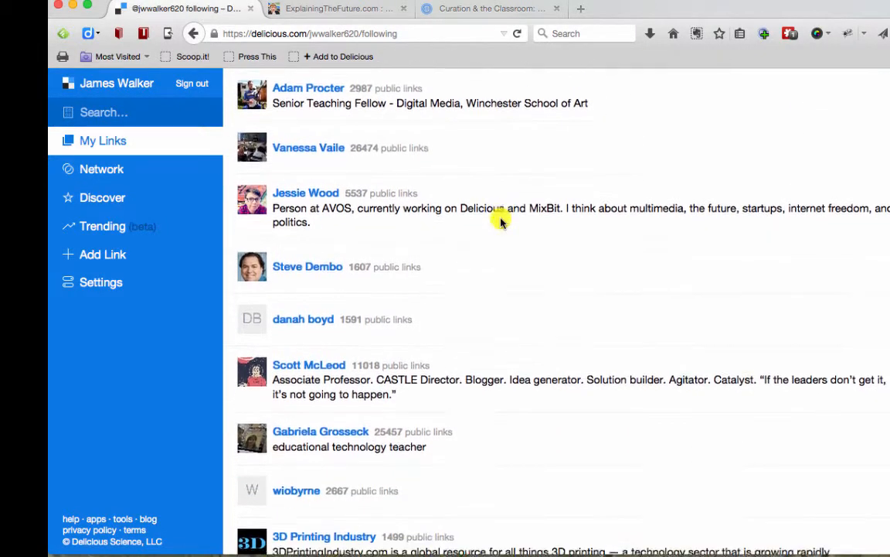
pyautogui.scroll(-5, 501, 222)
pyautogui.scroll(10, 497, 222)
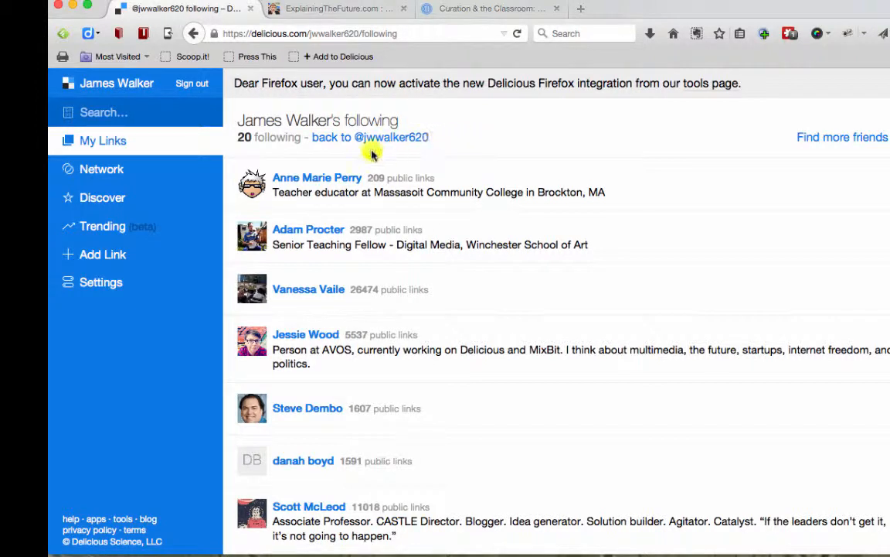
# Open the Follow your friends page from the network feed and look through the listed friends on Delicious
pyautogui.click(112, 171)
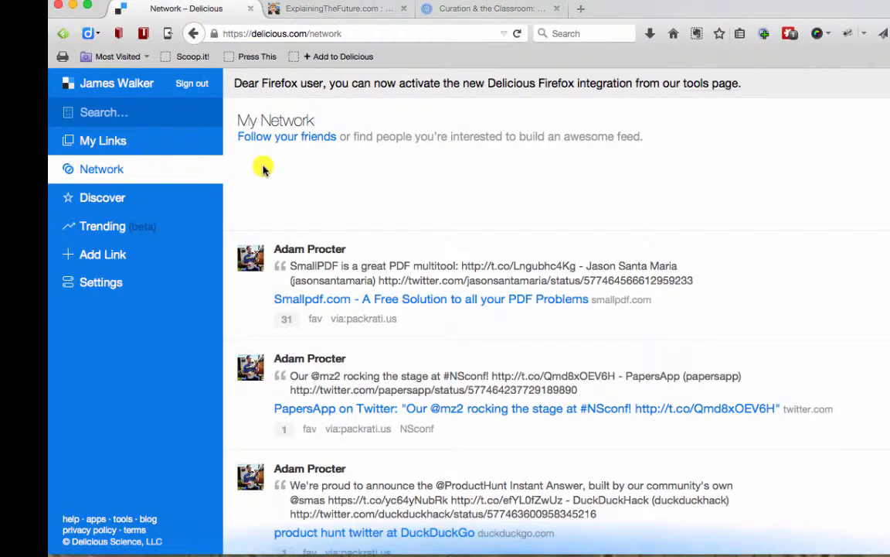
pyautogui.click(283, 139)
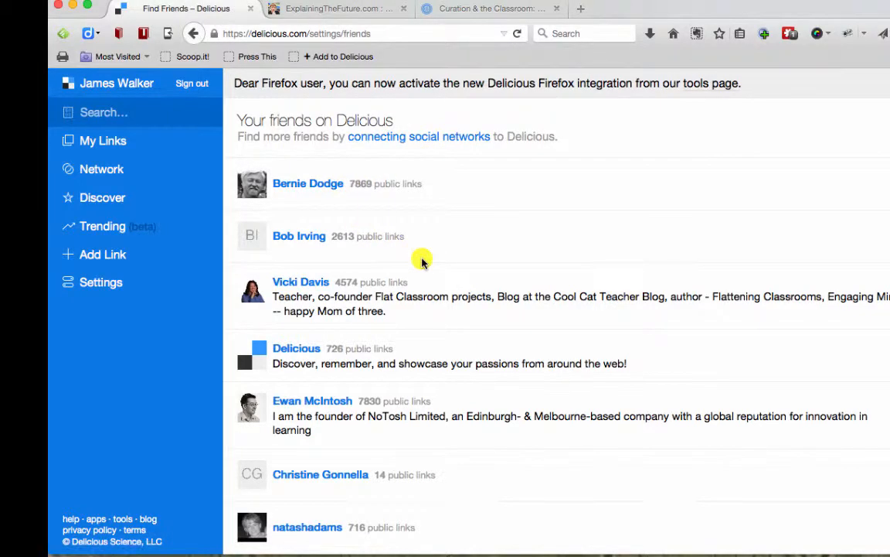
pyautogui.scroll(-5, 421, 258)
pyautogui.scroll(5, 430, 265)
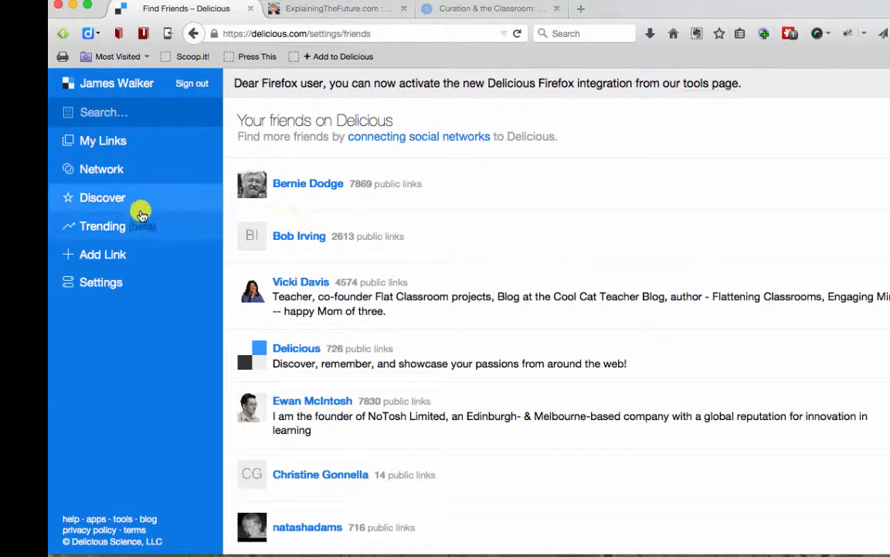
# Open the Discover page and look through the community-picked links and their tags
pyautogui.click(108, 200)
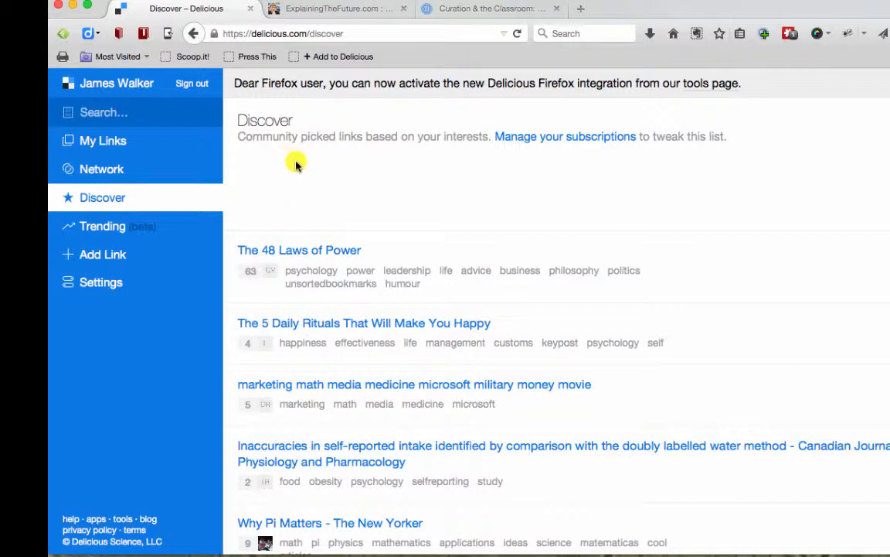
pyautogui.scroll(-3, 329, 186)
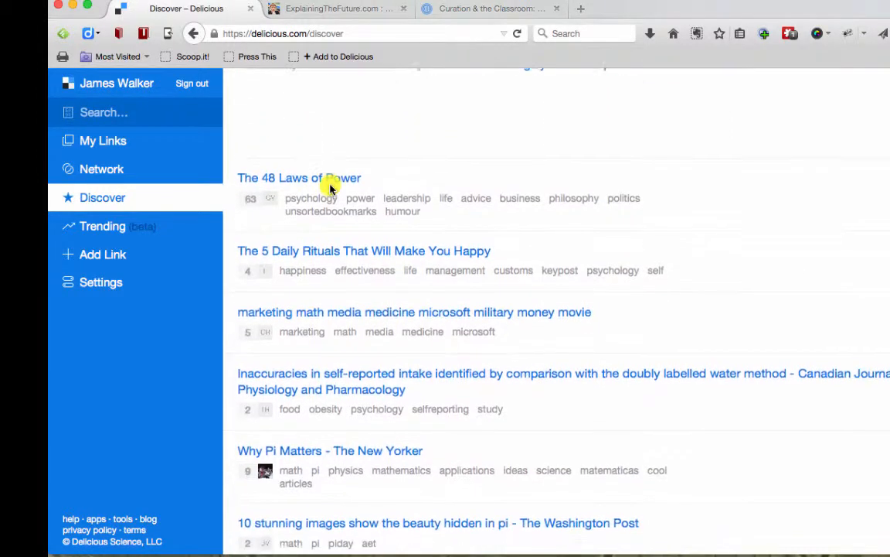
pyautogui.scroll(-1, 330, 185)
pyautogui.scroll(-1, 337, 203)
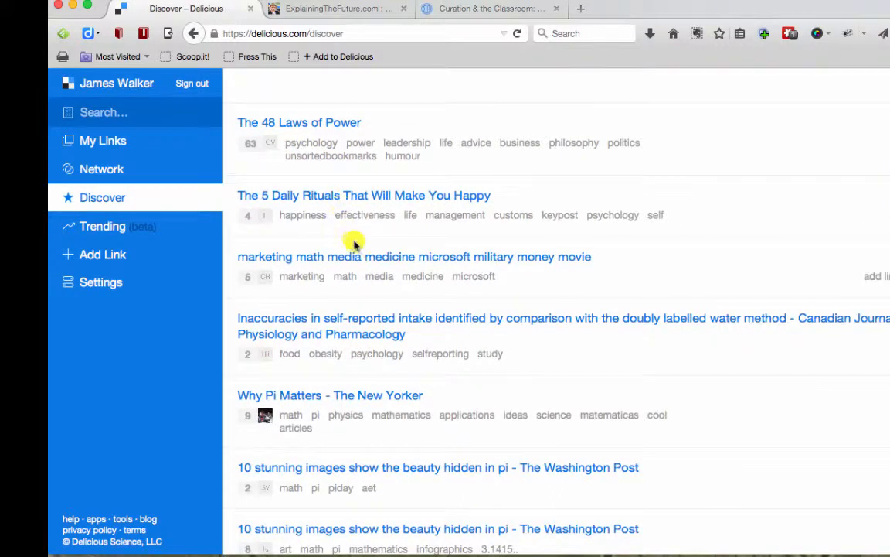
pyautogui.scroll(-4, 333, 232)
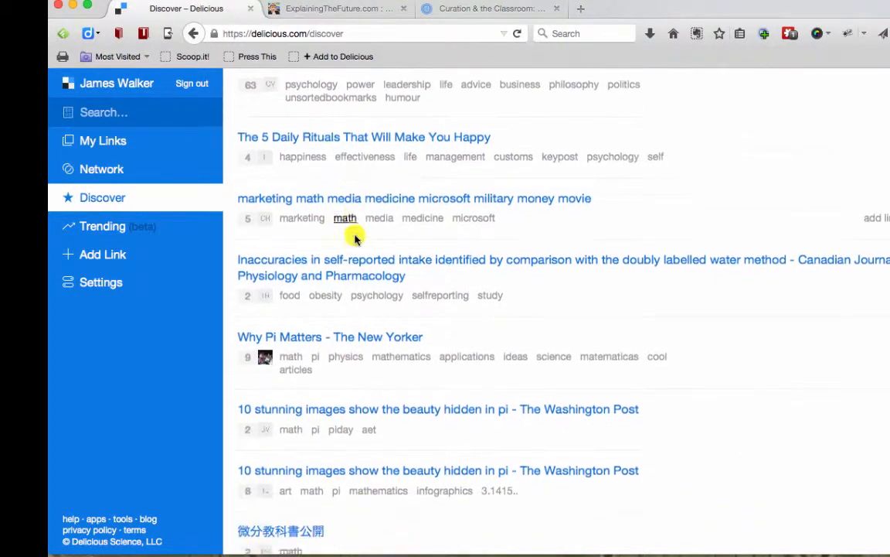
pyautogui.scroll(9, 391, 261)
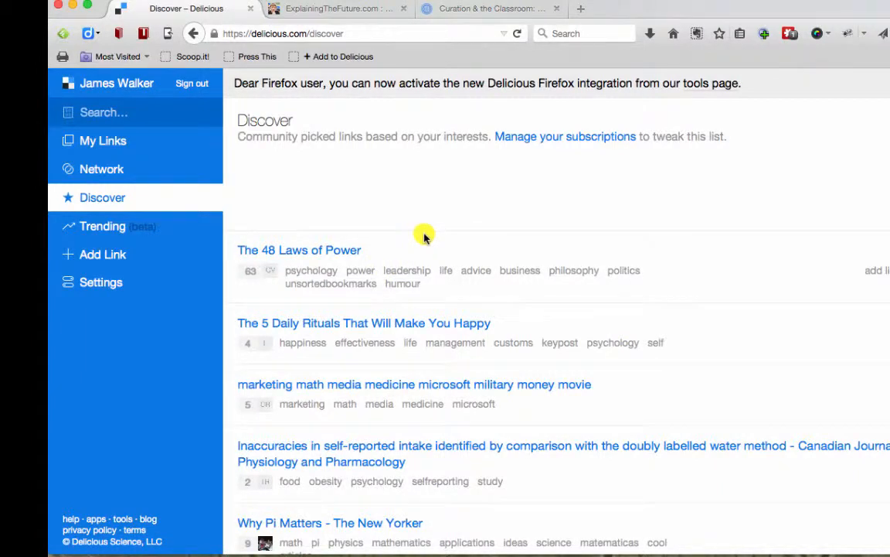
pyautogui.scroll(-9, 422, 236)
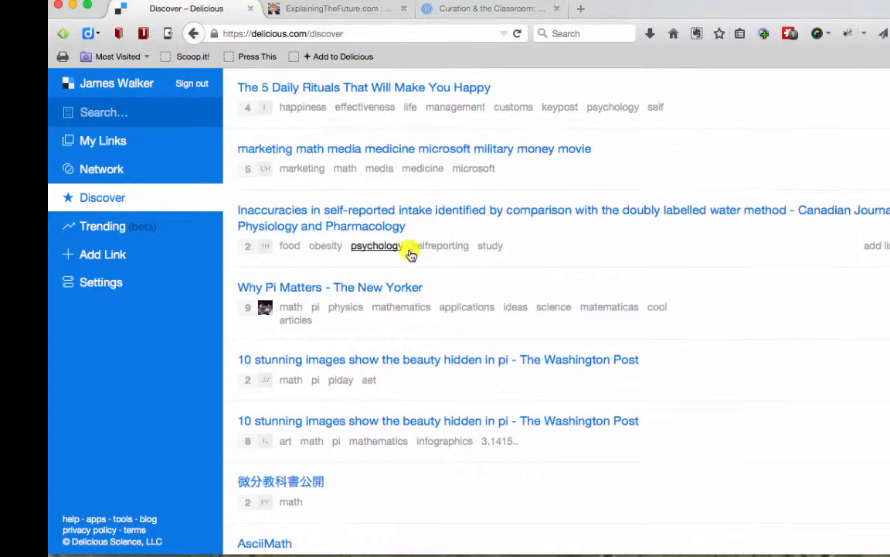
pyautogui.scroll(-2, 317, 299)
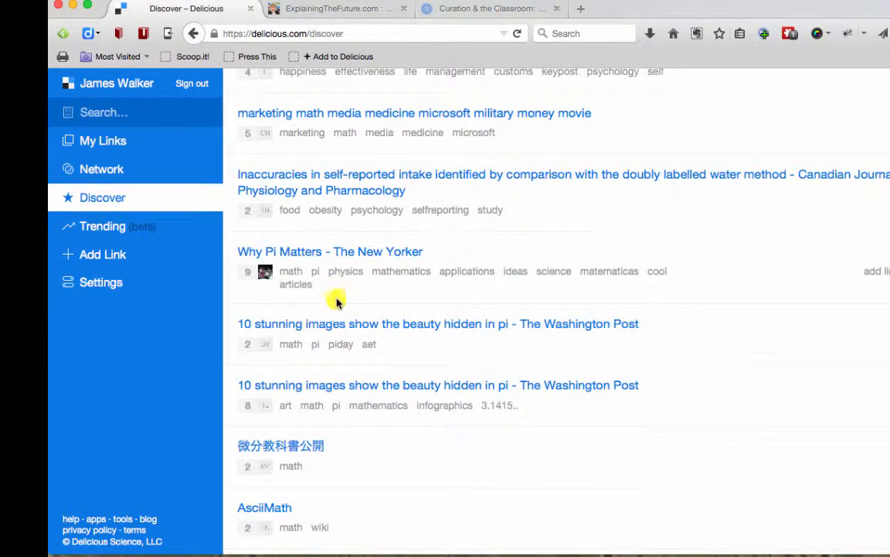
pyautogui.scroll(-11, 344, 299)
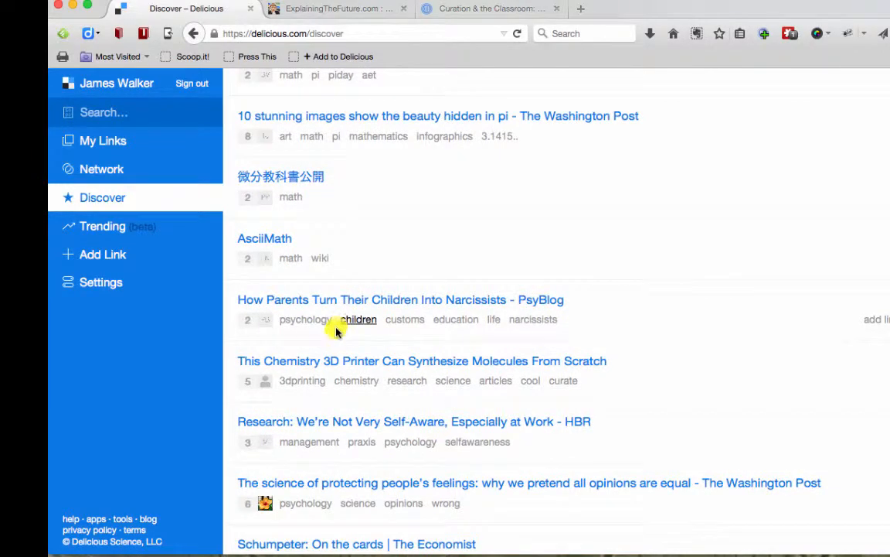
pyautogui.scroll(-4, 334, 338)
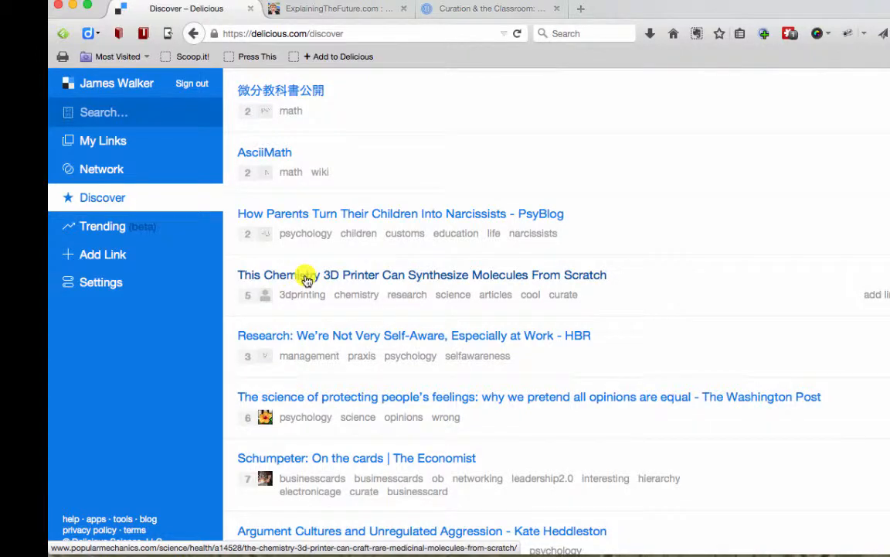
pyautogui.scroll(-3, 305, 281)
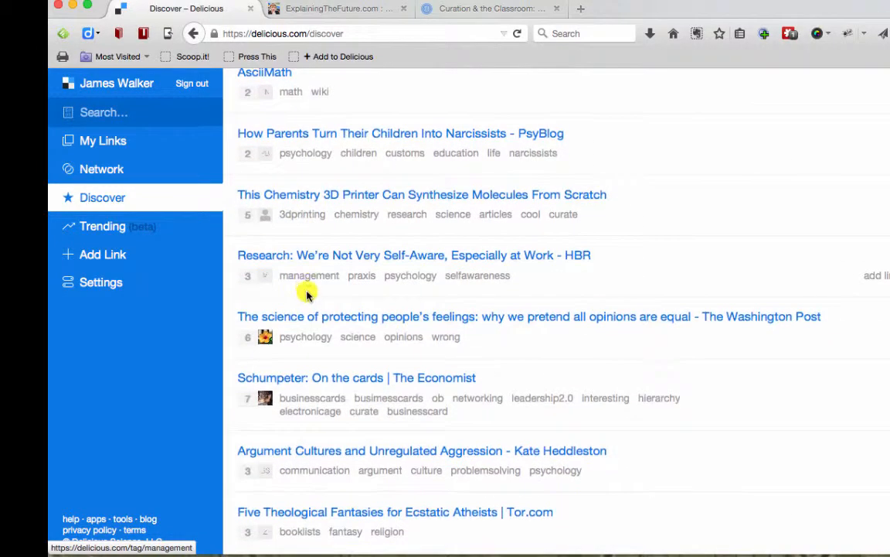
pyautogui.scroll(-10, 332, 316)
pyautogui.scroll(5, 347, 308)
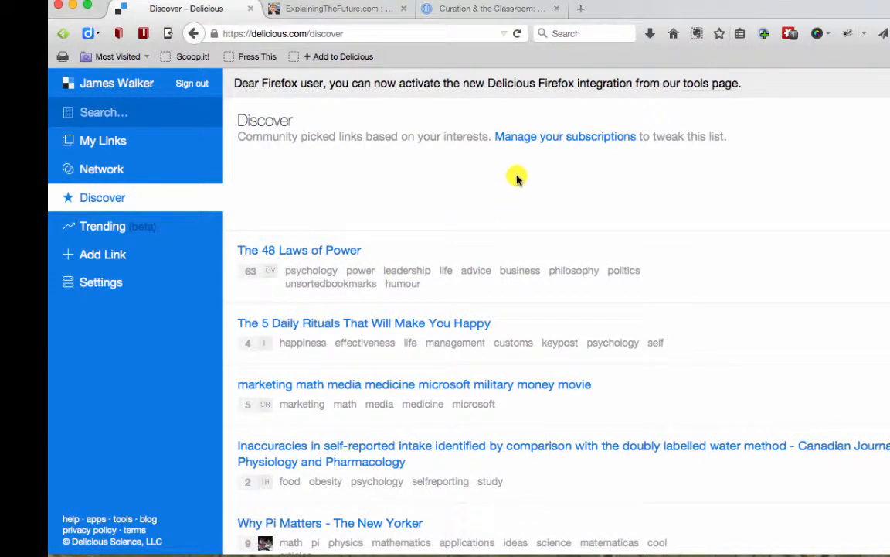
# Open the subscriptions list from Discover and look through the popular links for the subscribed math tag
pyautogui.click(537, 137)
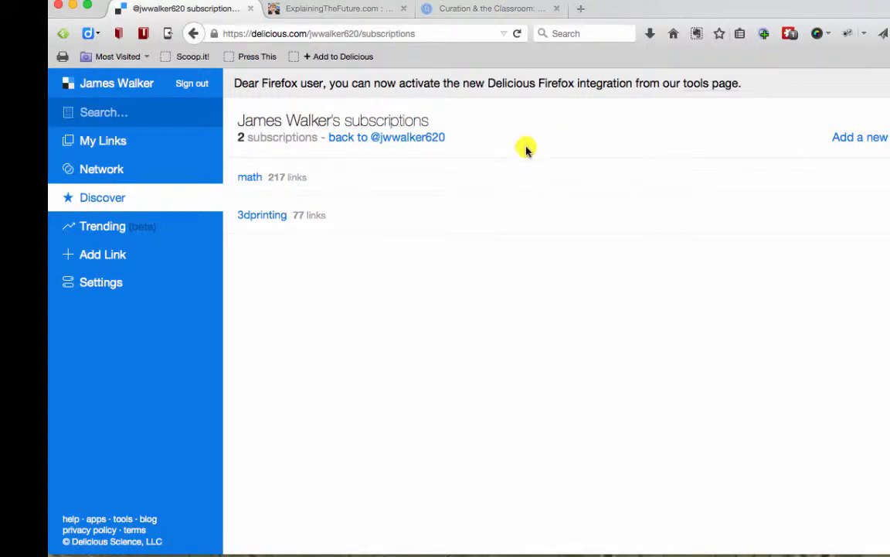
pyautogui.click(250, 177)
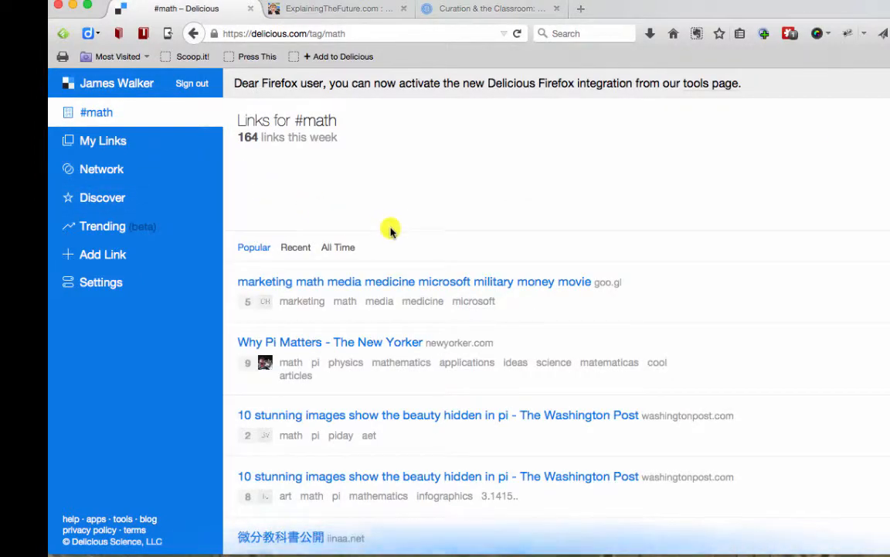
pyautogui.scroll(-3, 392, 230)
pyautogui.scroll(-6, 391, 242)
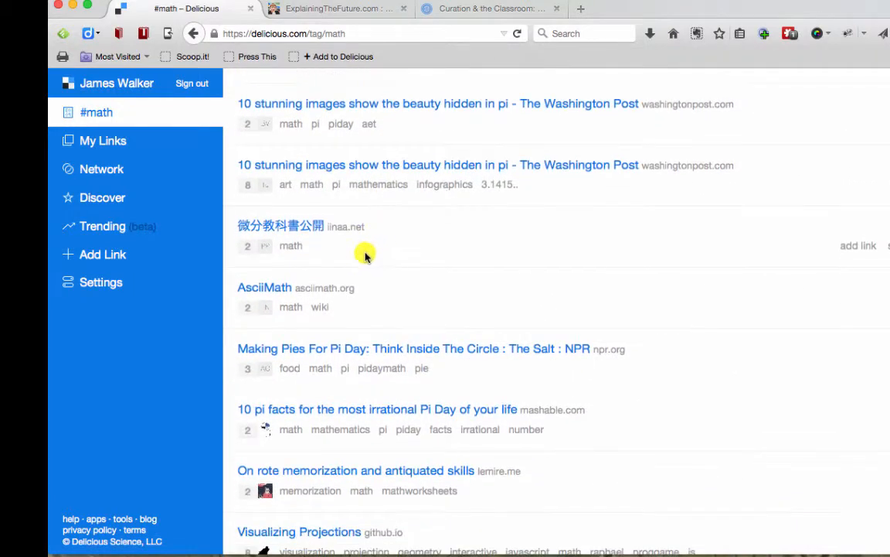
pyautogui.scroll(-2, 324, 249)
# Open the wiki tag attached to the AsciiMath link, review its links, and return to the math tag page
pyautogui.click(322, 247)
pyautogui.scroll(-3, 359, 247)
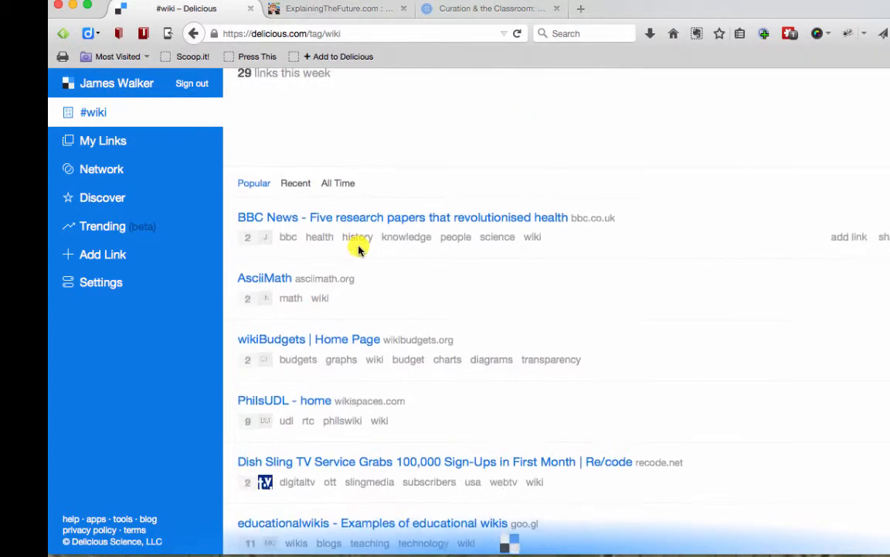
pyautogui.scroll(3, 360, 228)
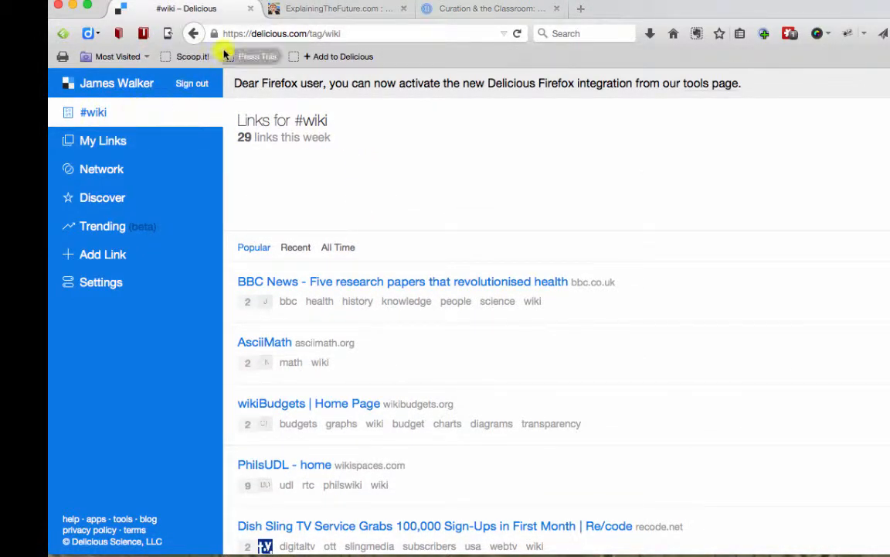
pyautogui.click(193, 35)
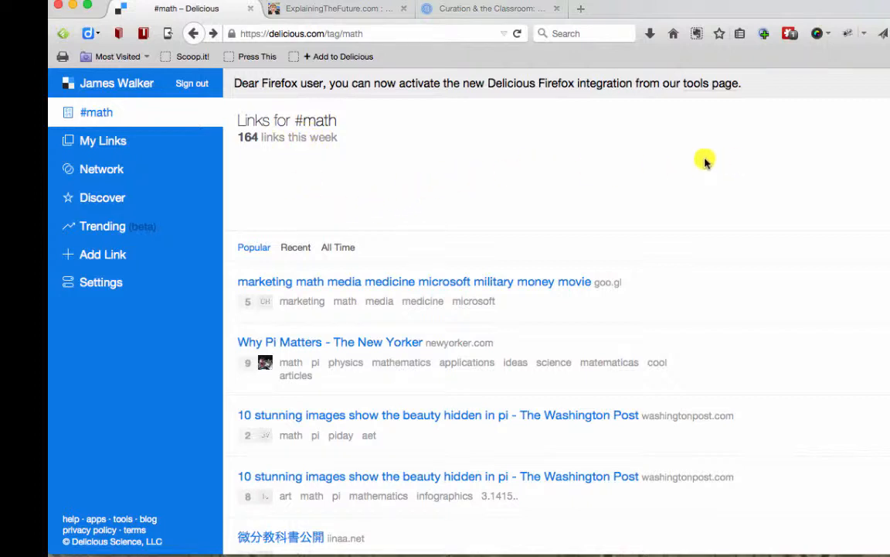
# Add a subscription to the biology tag through Discover's subscription management and open that tag's links
pyautogui.click(119, 198)
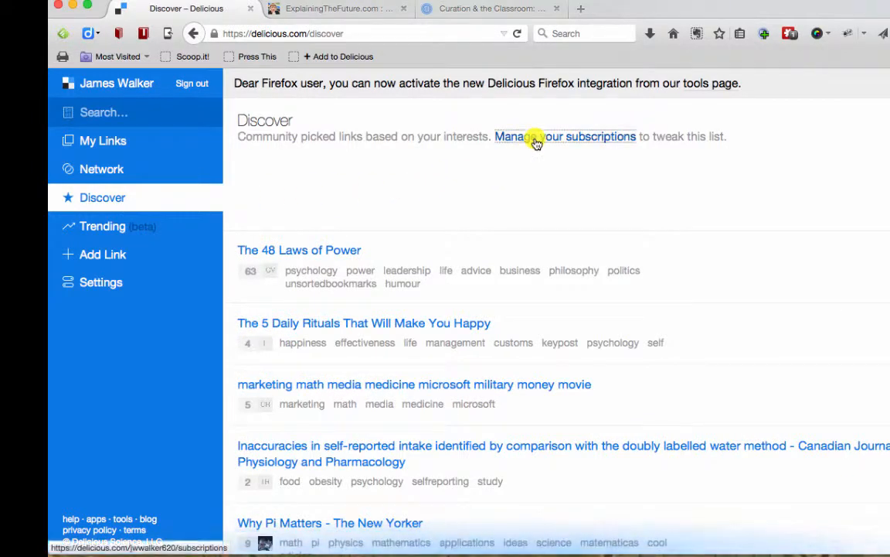
pyautogui.click(533, 140)
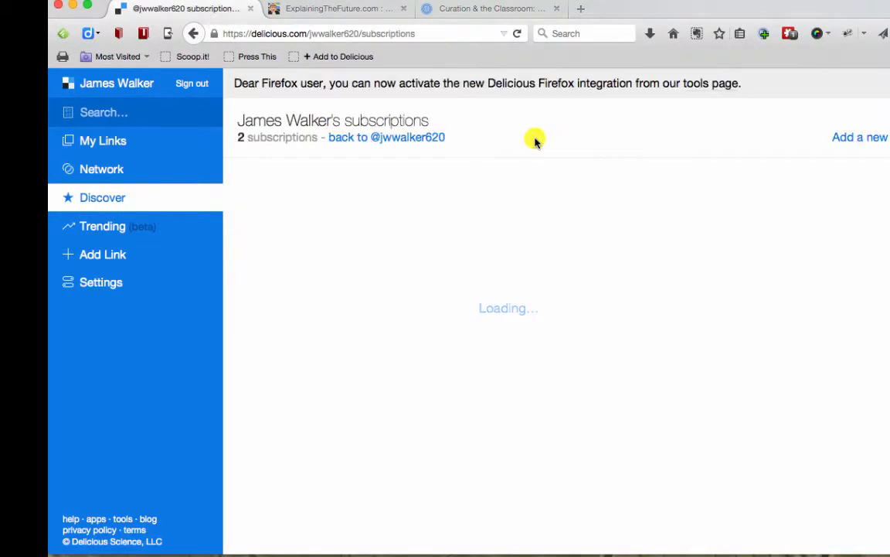
pyautogui.click(855, 138)
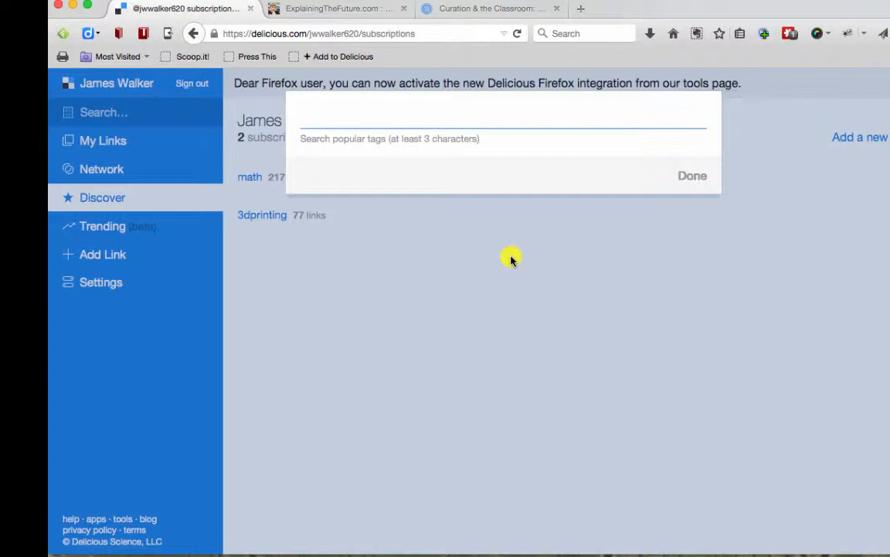
pyautogui.write('gy')
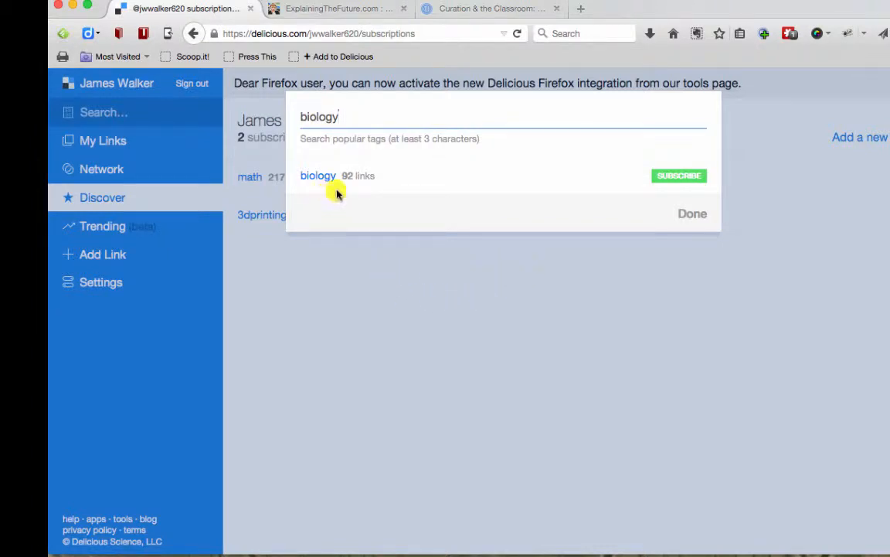
pyautogui.click(673, 177)
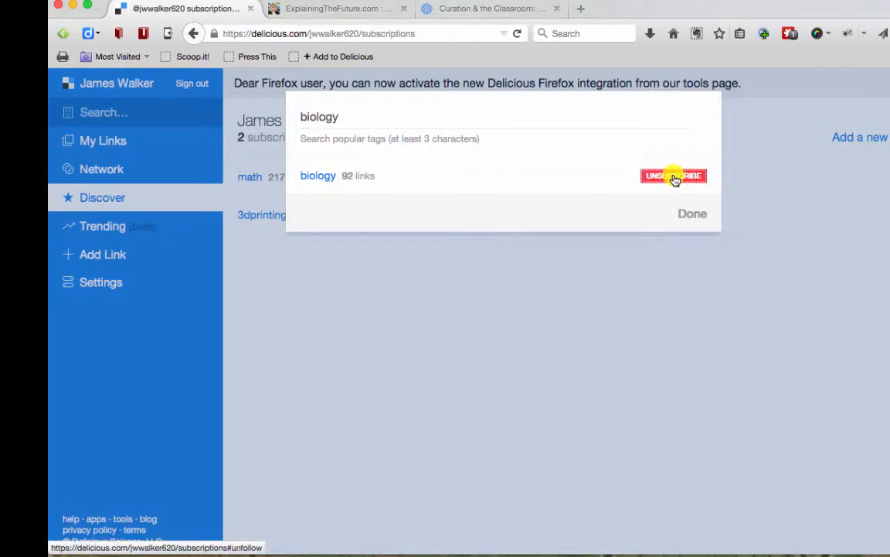
pyautogui.click(675, 179)
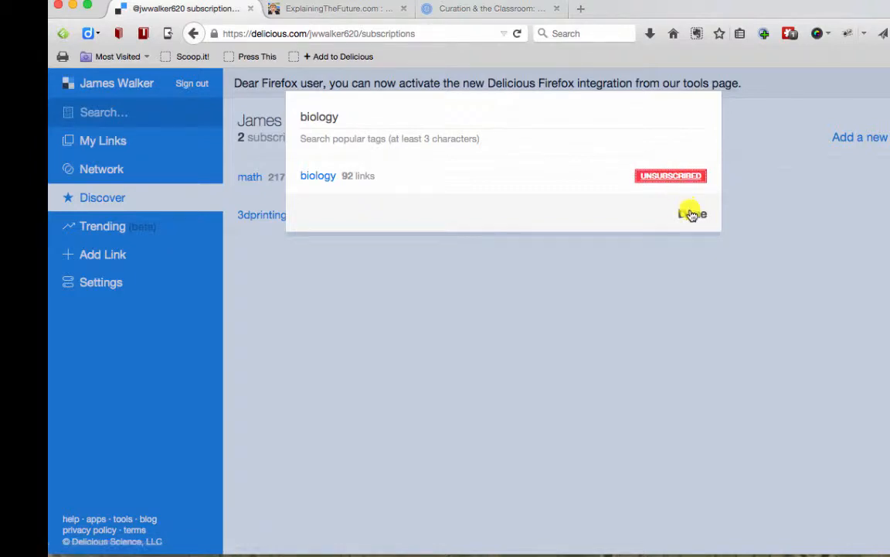
pyautogui.click(693, 216)
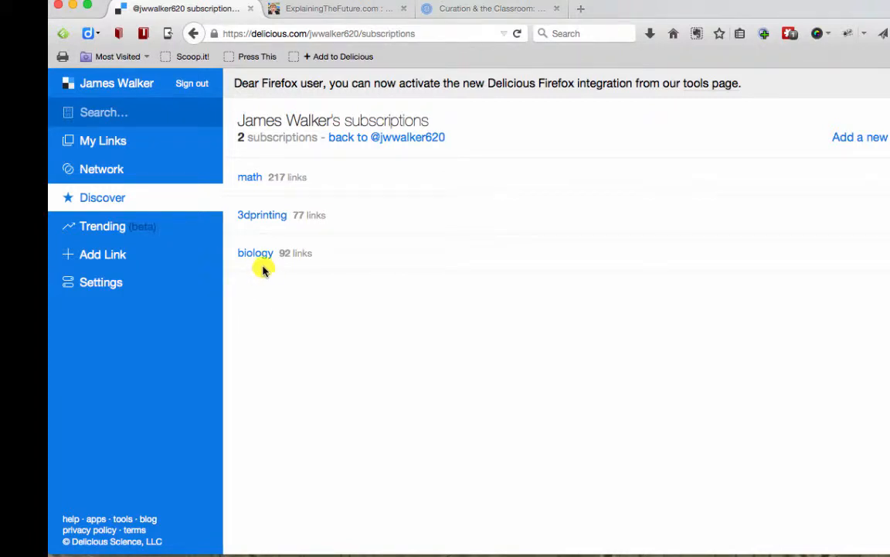
pyautogui.click(262, 256)
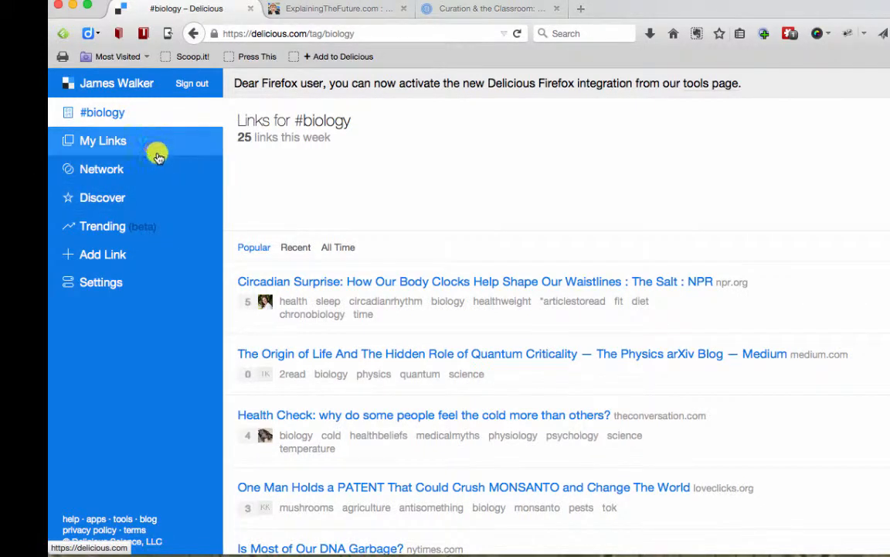
# Clear the #biology search term and review the search tips for tags, usernames, keywords and web pages
pyautogui.click(130, 119)
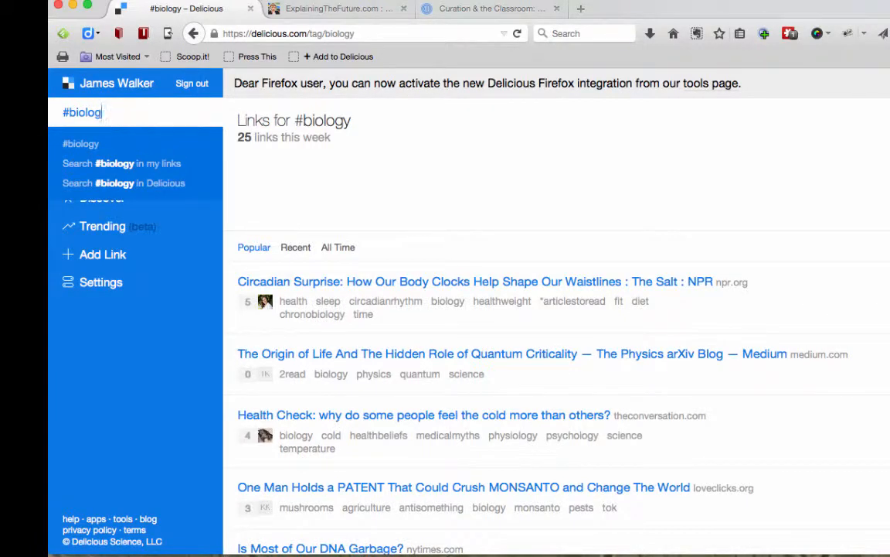
pyautogui.press('BackSpace')
pyautogui.press('BackSpace')
pyautogui.press('BackSpace')
pyautogui.press('BackSpace')
pyautogui.press('BackSpace')
pyautogui.press('BackSpace')
pyautogui.press('BackSpace')
pyautogui.press('BackSpace')
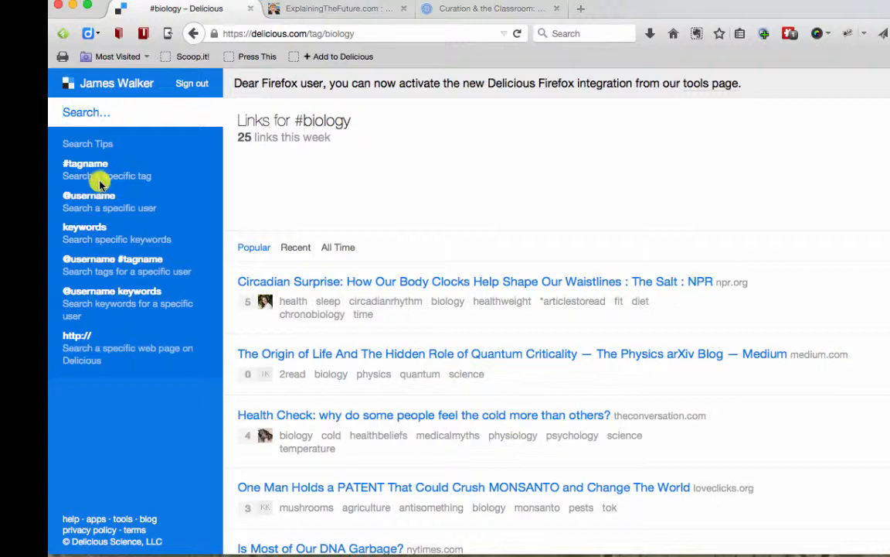
# Return to the account's own links and display the list of tag bundles
pyautogui.click(122, 92)
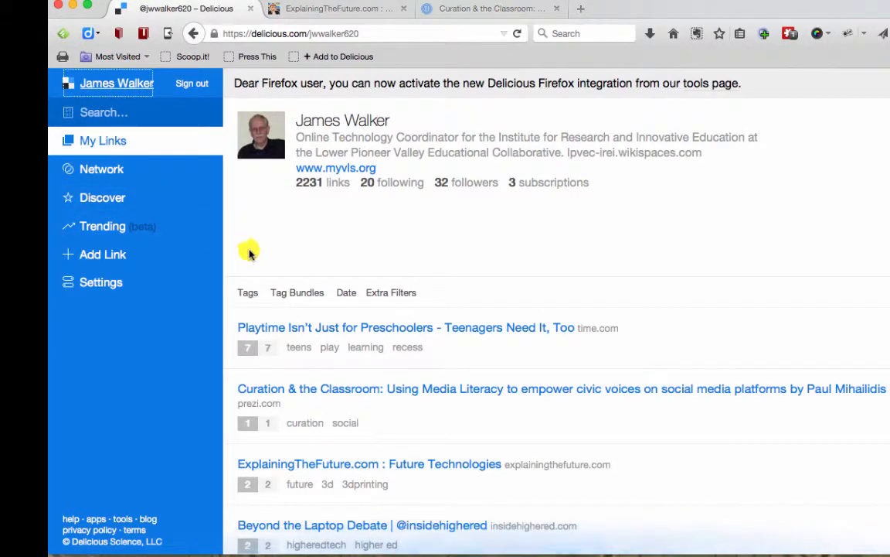
pyautogui.click(296, 294)
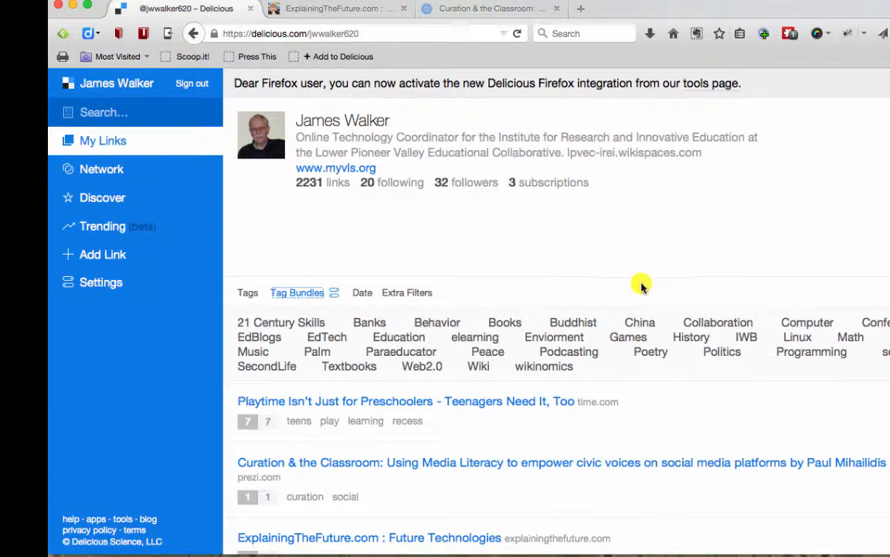
pyautogui.scroll(-1, 608, 286)
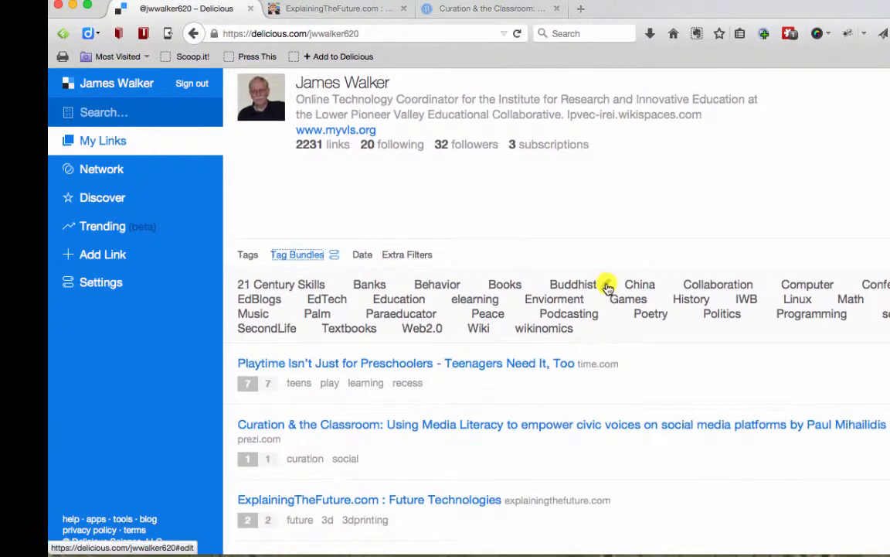
# Filter the account's links by the Poetry and Education tag bundles in turn, examining each bundle's tags and links
pyautogui.click(648, 313)
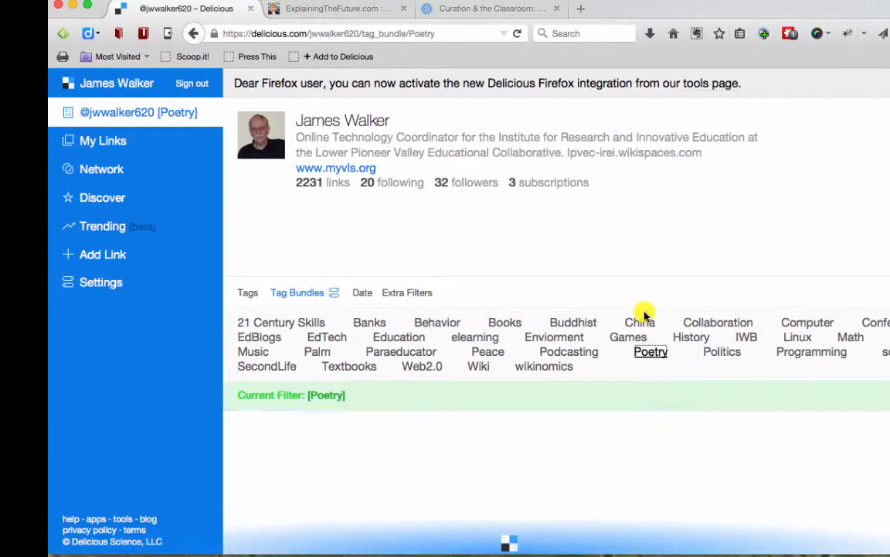
pyautogui.scroll(-1, 576, 277)
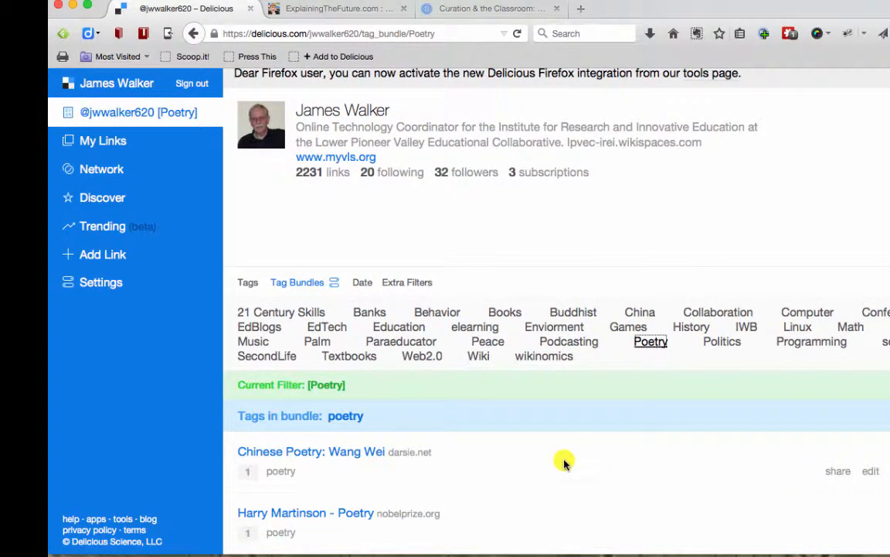
pyautogui.scroll(1, 481, 421)
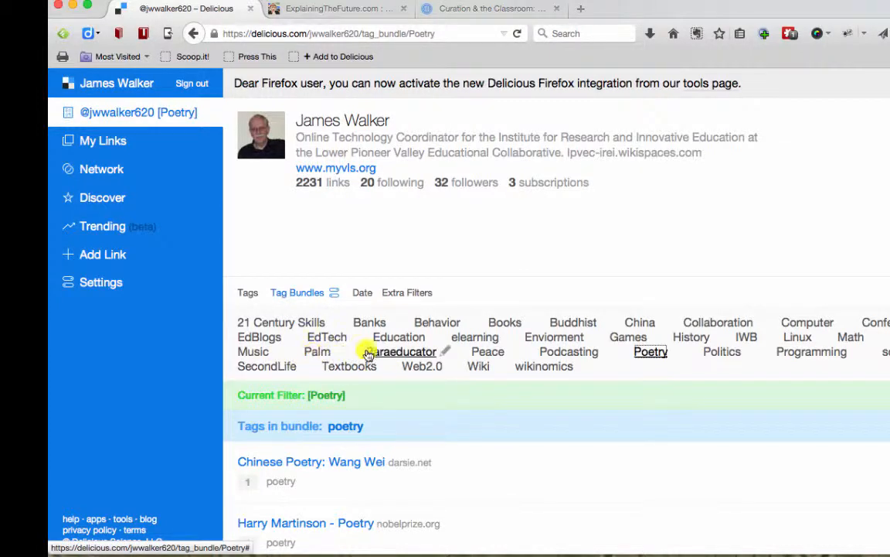
pyautogui.click(398, 338)
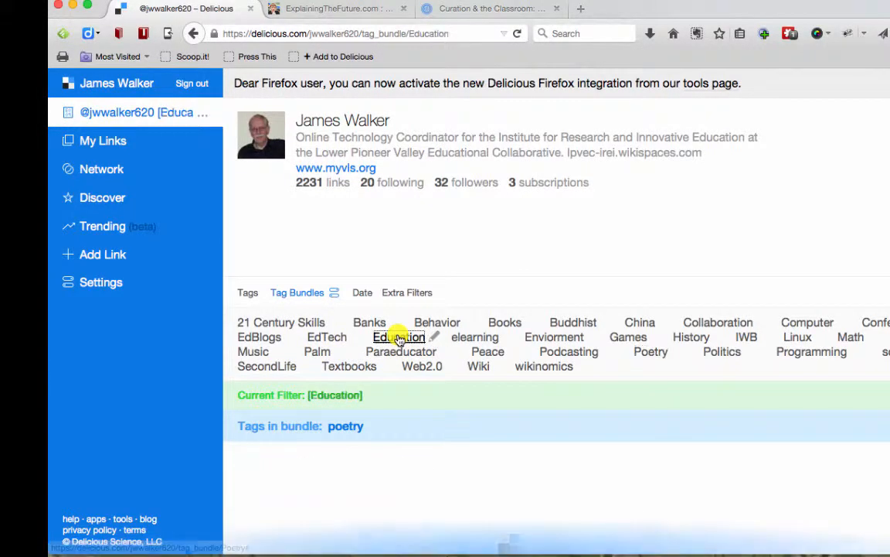
pyautogui.scroll(-5, 397, 334)
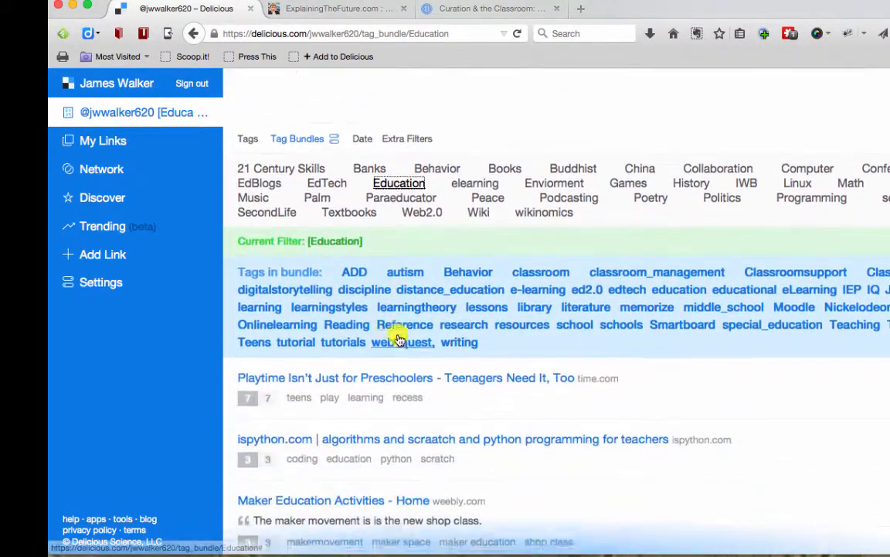
# Filter the account's links by the ADD tag from the Education bundle and examine its related tags and links
pyautogui.click(350, 258)
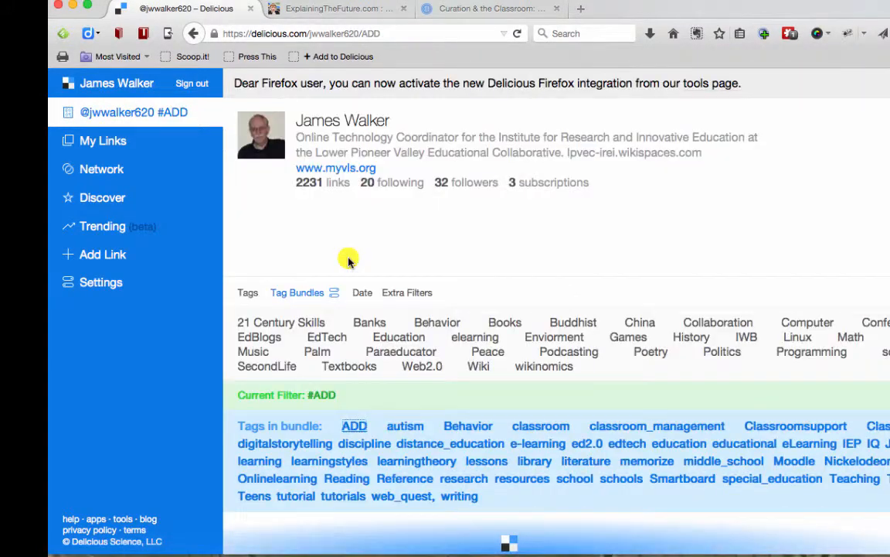
pyautogui.scroll(-2, 349, 262)
pyautogui.scroll(-4, 359, 278)
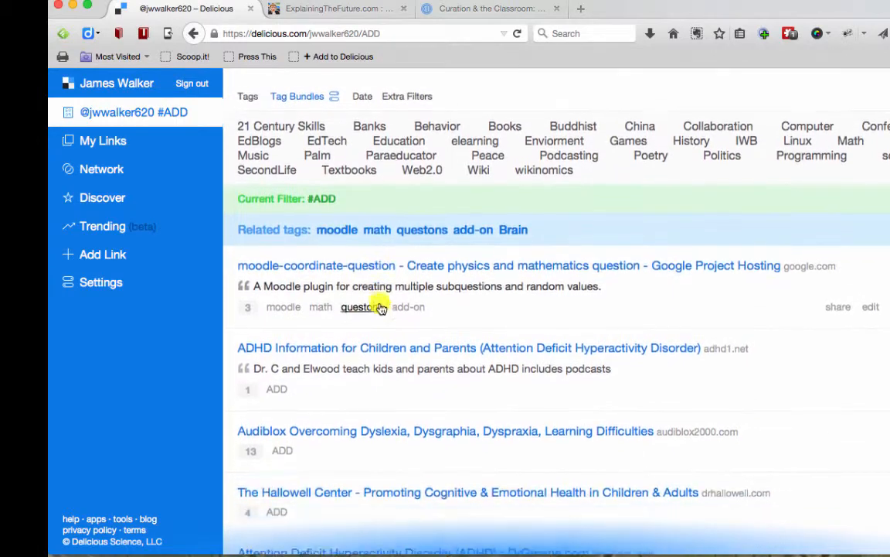
pyautogui.scroll(-2, 391, 318)
pyautogui.scroll(-2, 392, 338)
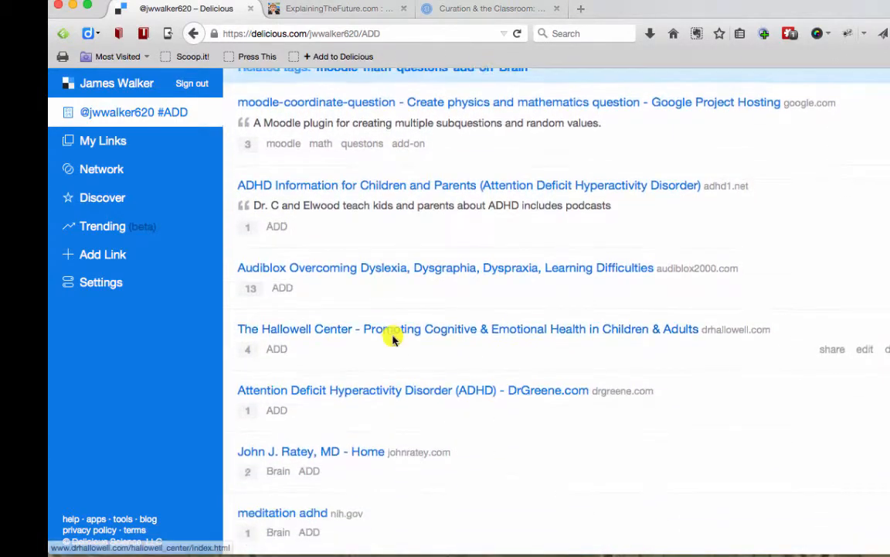
pyautogui.scroll(6, 393, 338)
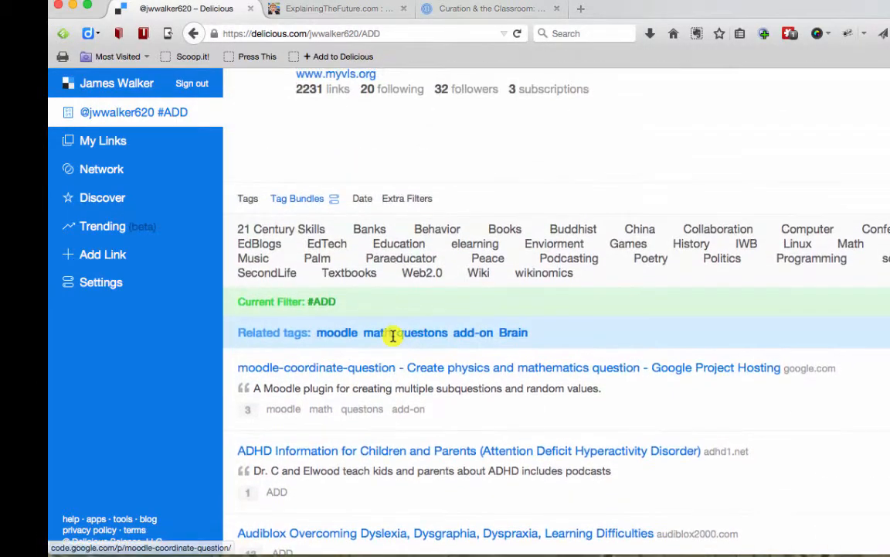
pyautogui.scroll(-1, 394, 340)
pyautogui.scroll(-4, 392, 339)
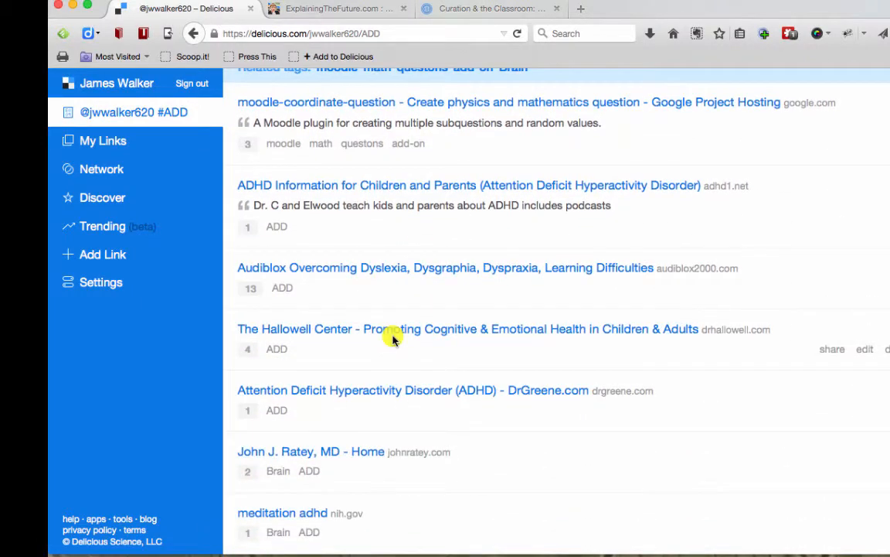
pyautogui.scroll(8, 391, 338)
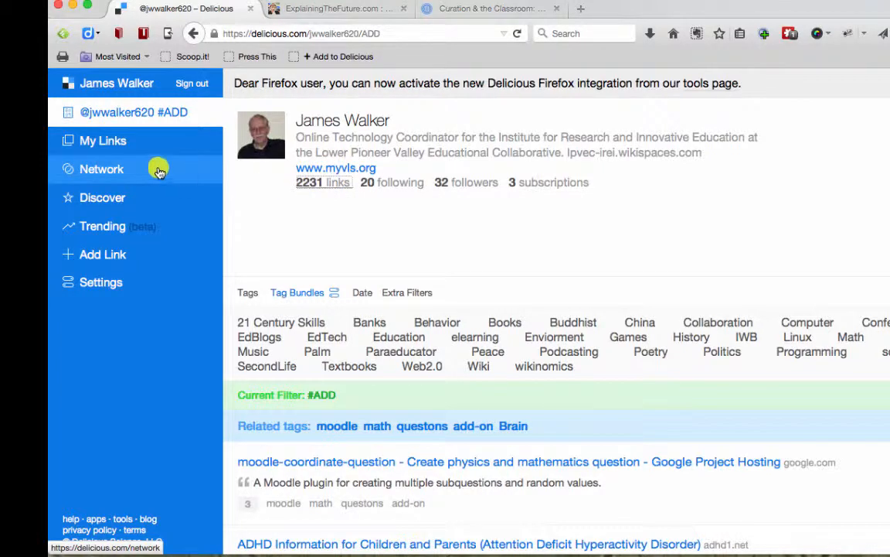
# From the account's own links, open the save details of the "Playtime Isn't Just for Preschoolers" article and the second saver's profile
pyautogui.click(124, 143)
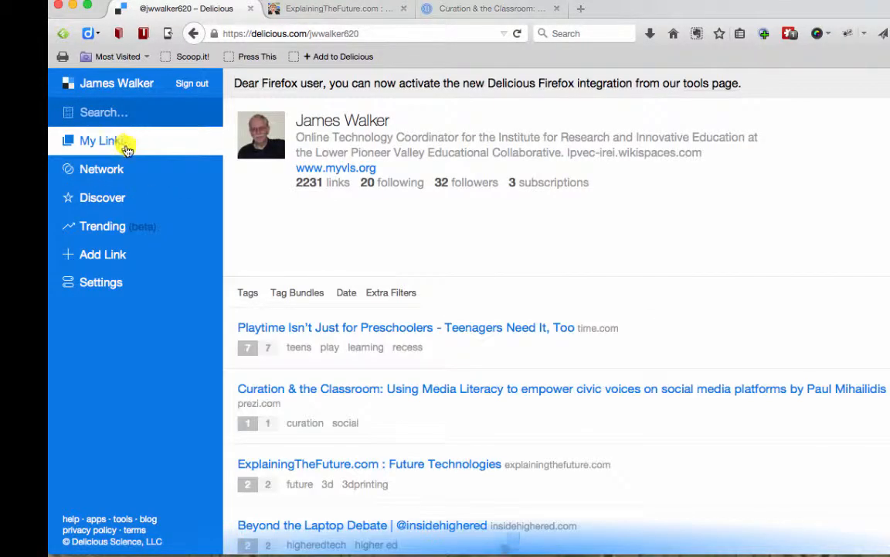
pyautogui.click(256, 349)
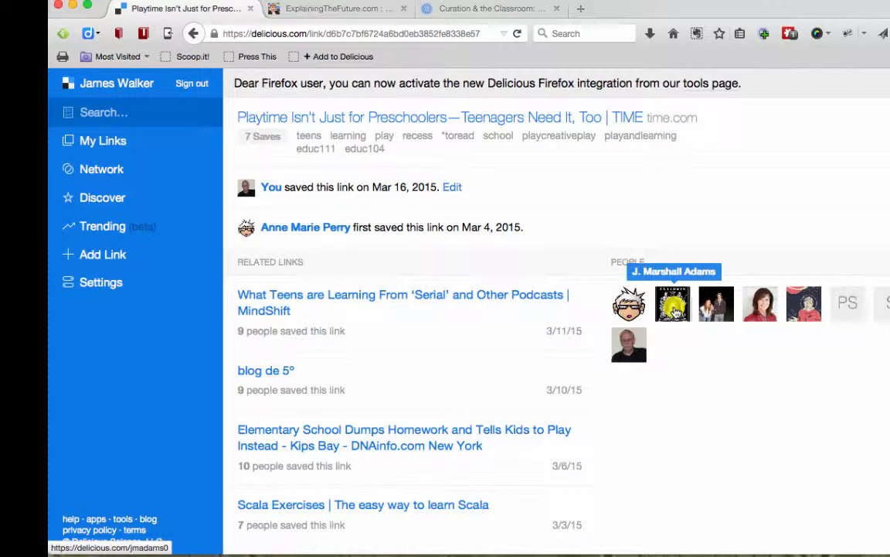
pyautogui.click(673, 307)
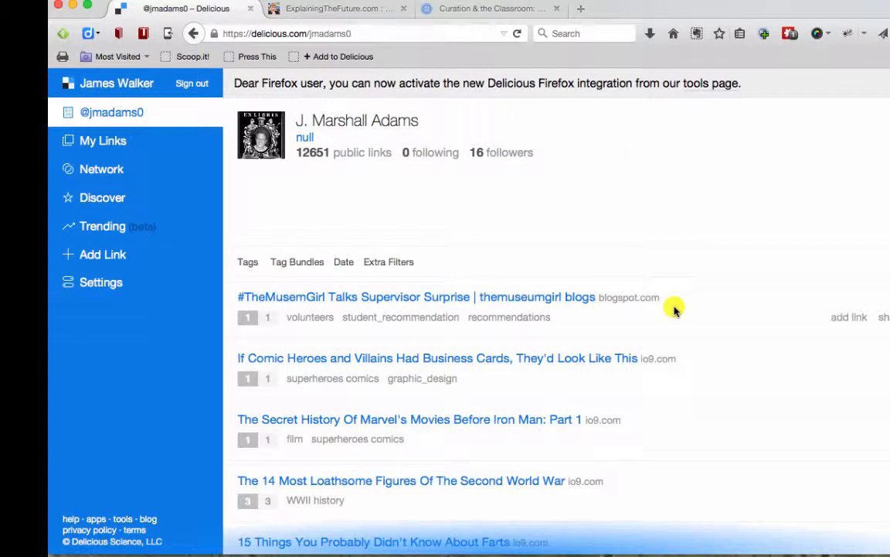
# Look through that person's public links and open the article "Math In The Real World: 400 Examples, Lessons, & Resources"
pyautogui.scroll(-3, 674, 309)
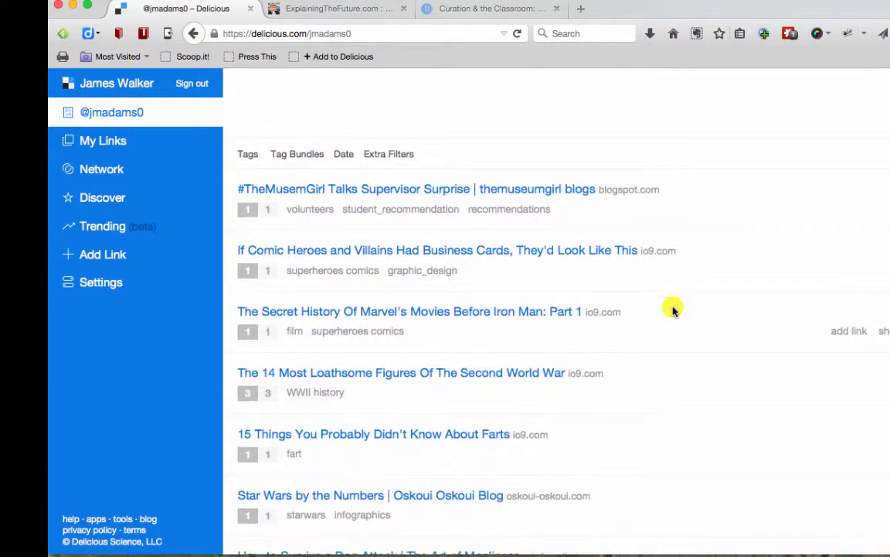
pyautogui.scroll(-4, 673, 309)
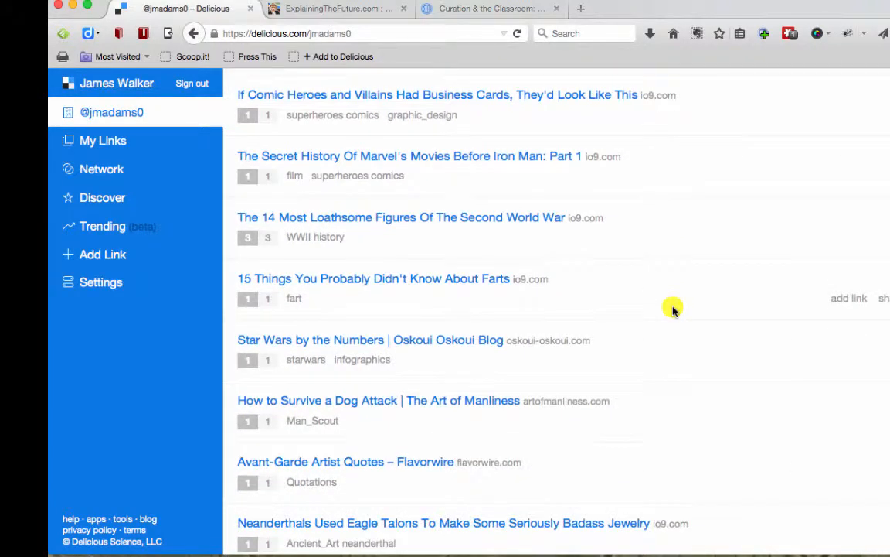
pyautogui.scroll(-5, 673, 309)
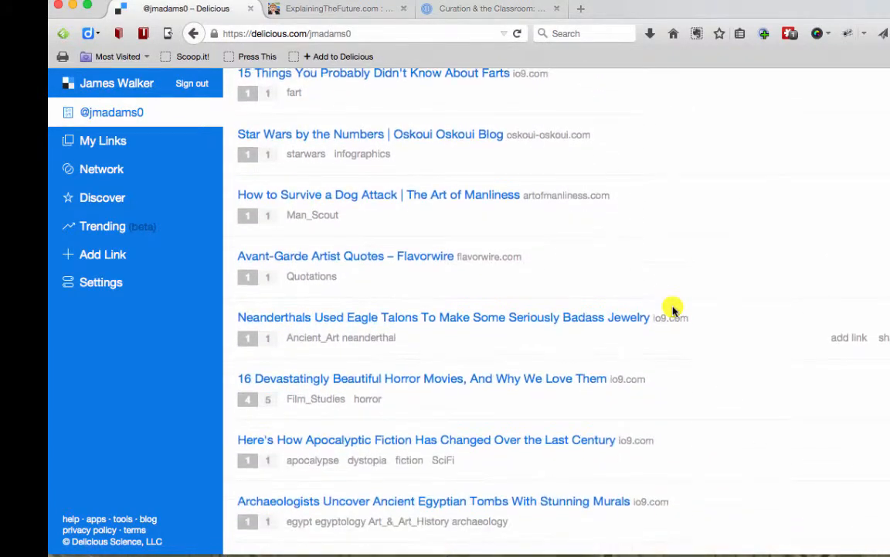
pyautogui.scroll(-6, 673, 310)
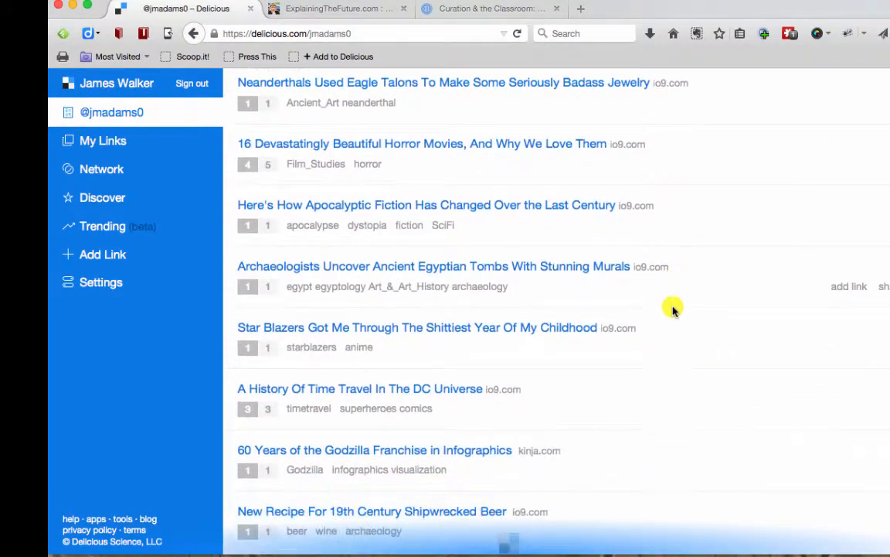
pyautogui.scroll(-3, 673, 309)
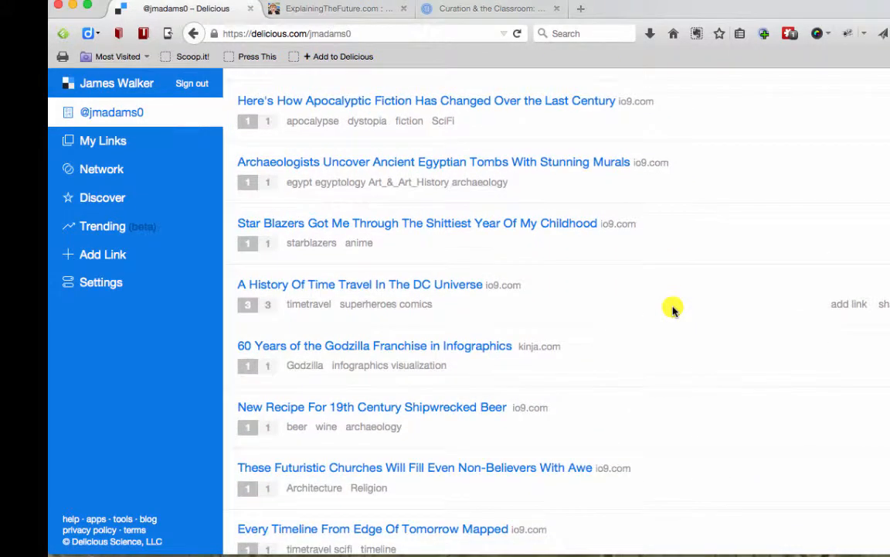
pyautogui.scroll(-4, 673, 310)
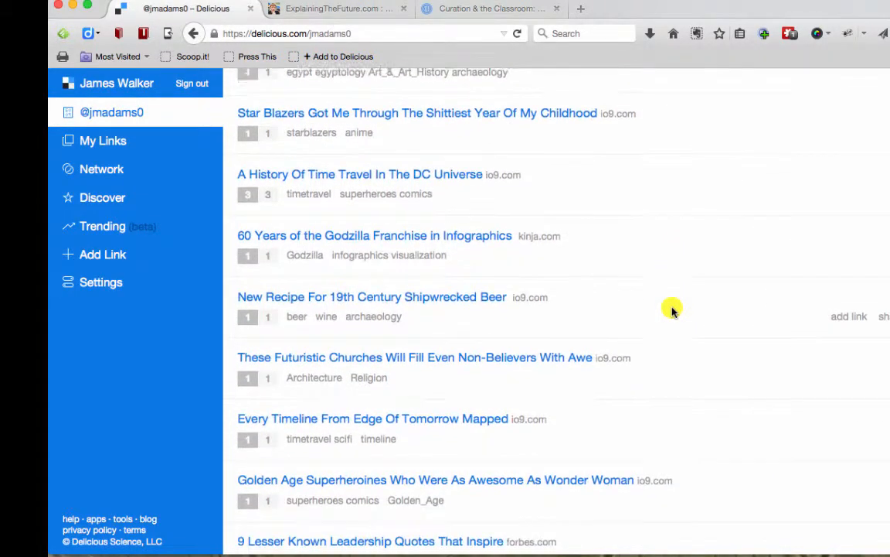
pyautogui.scroll(-3, 673, 309)
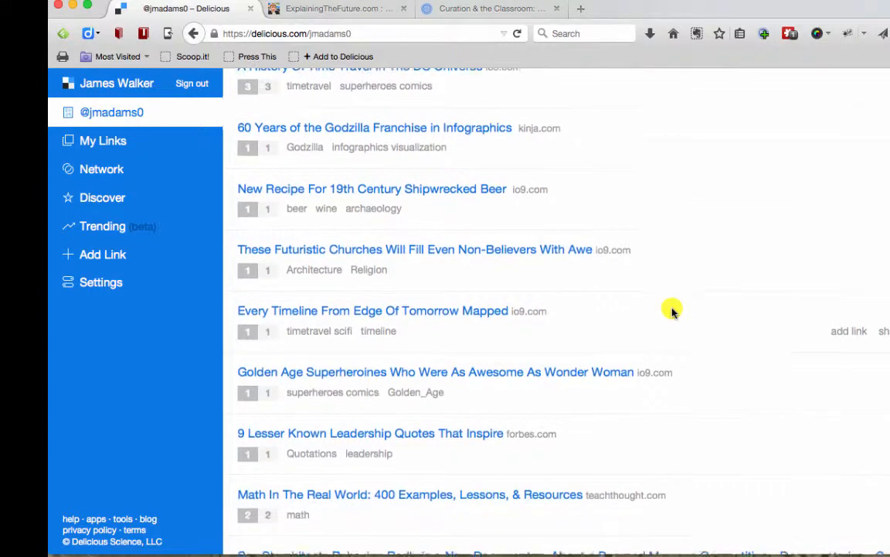
pyautogui.scroll(-2, 673, 309)
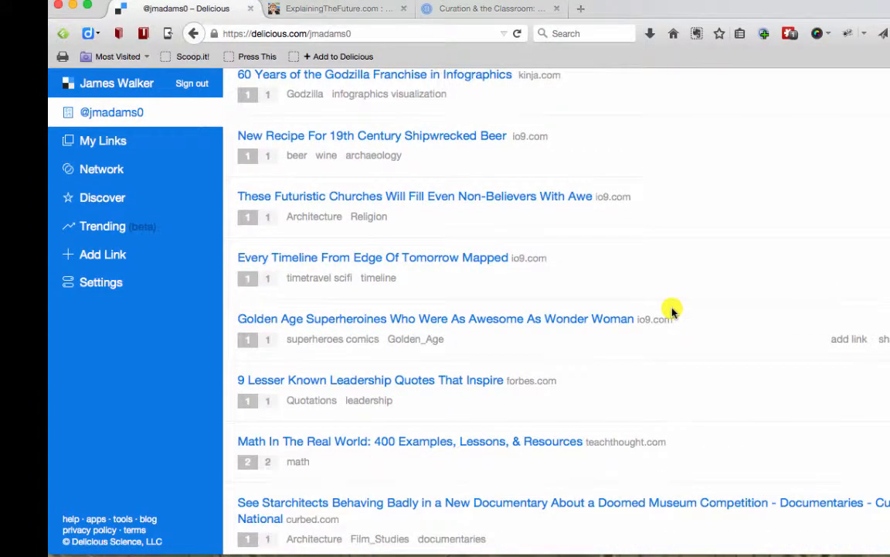
pyautogui.scroll(-2, 671, 310)
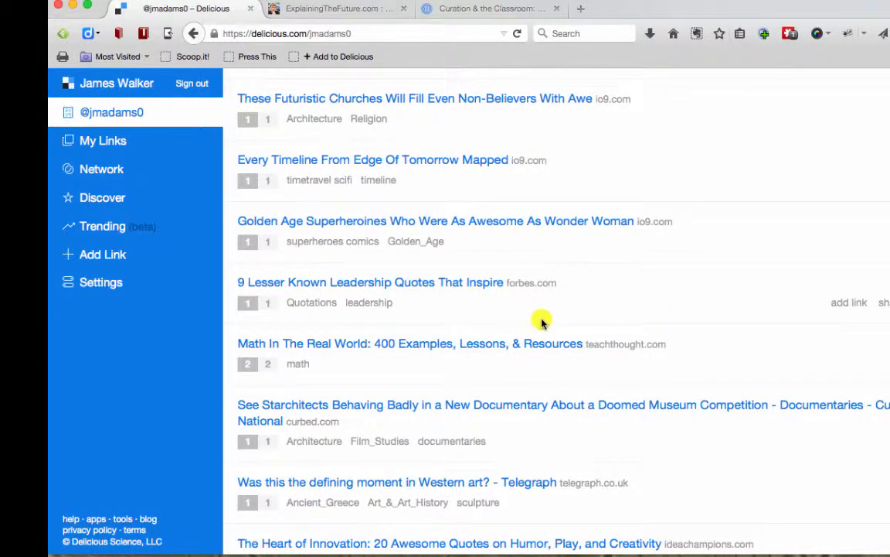
pyautogui.click(409, 350)
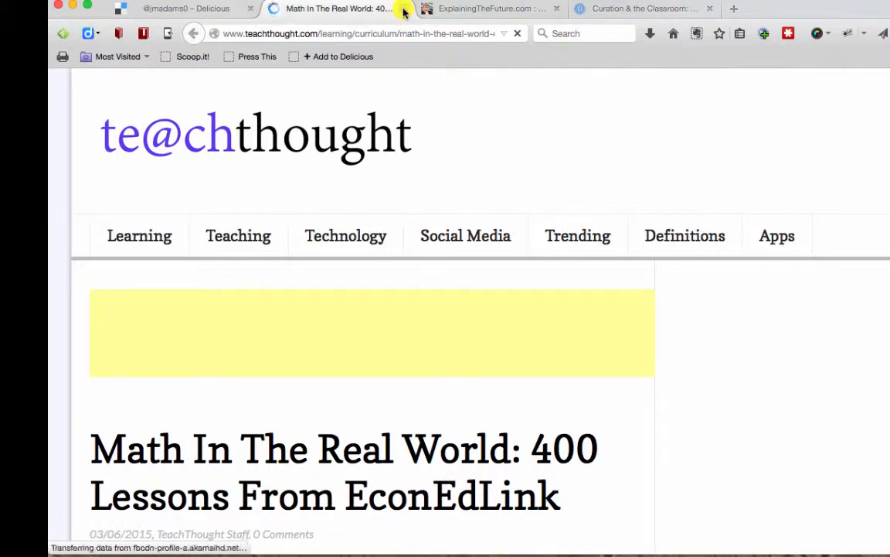
# Start adding the math article to Delicious and apply the suggested tags math and lessonplans
pyautogui.click(361, 60)
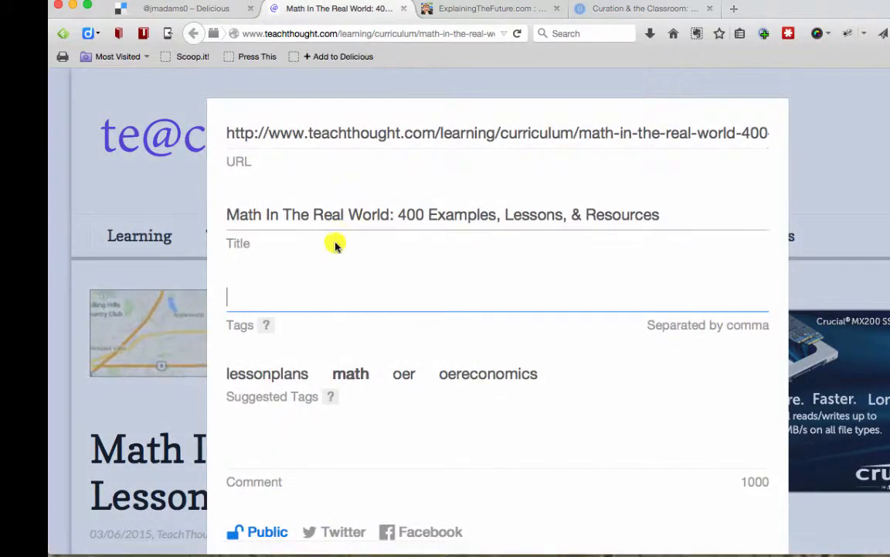
pyautogui.click(350, 375)
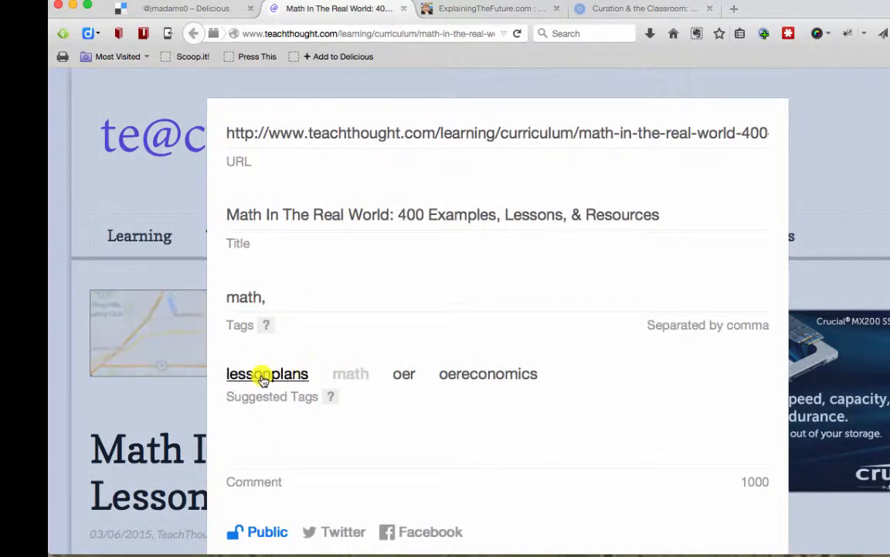
pyautogui.click(260, 374)
# Add the existing tag economics to the article's tags after lessonplans
pyautogui.click(372, 300)
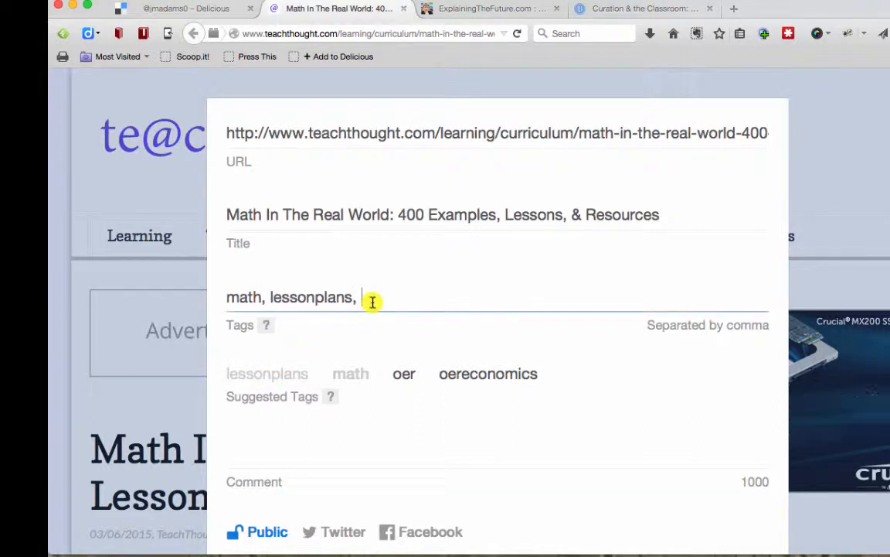
pyautogui.write('econ')
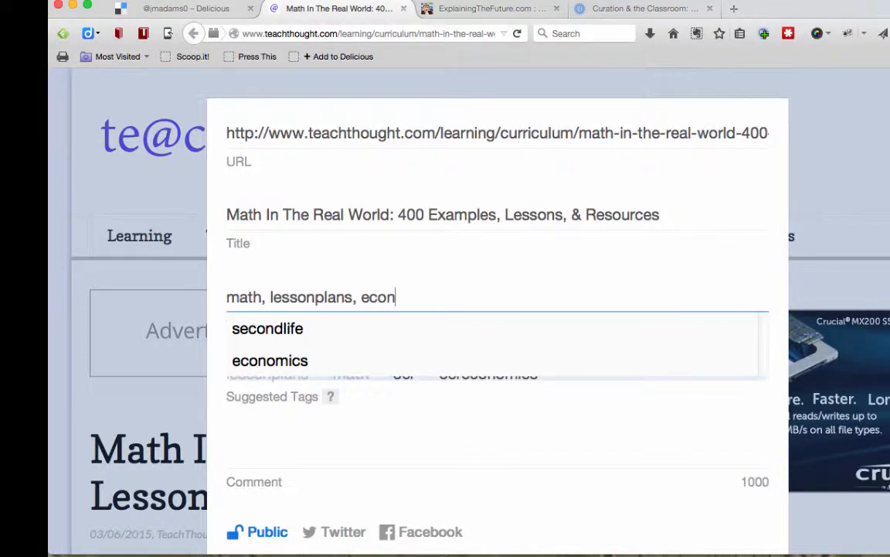
pyautogui.write('o')
pyautogui.press('BackSpace')
pyautogui.press('BackSpace')
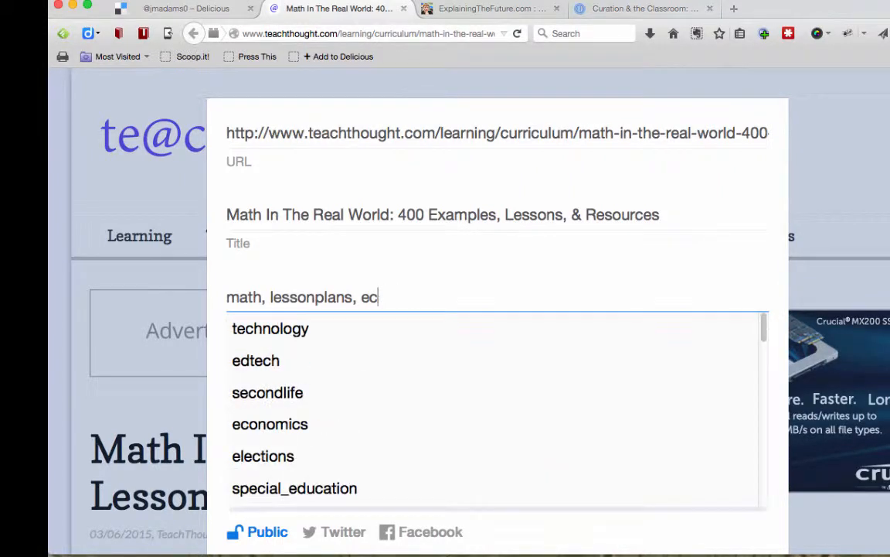
pyautogui.write('on')
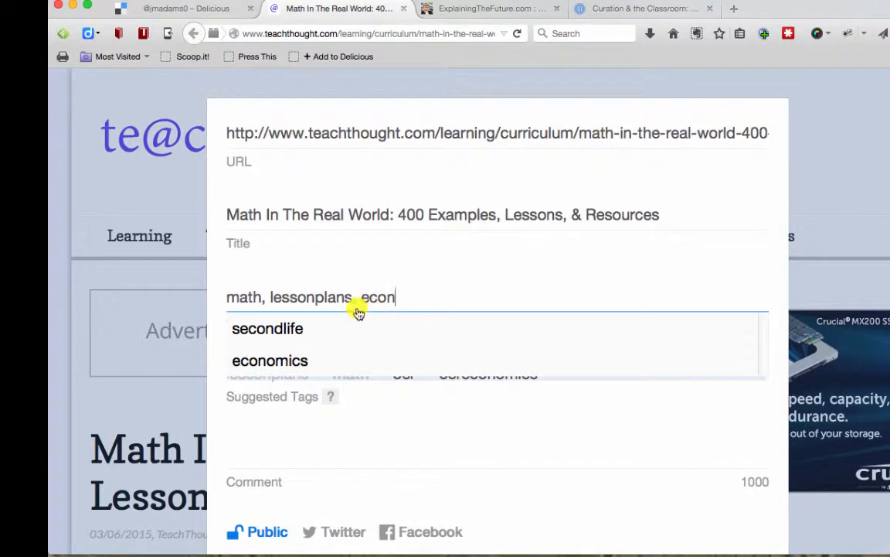
pyautogui.click(290, 360)
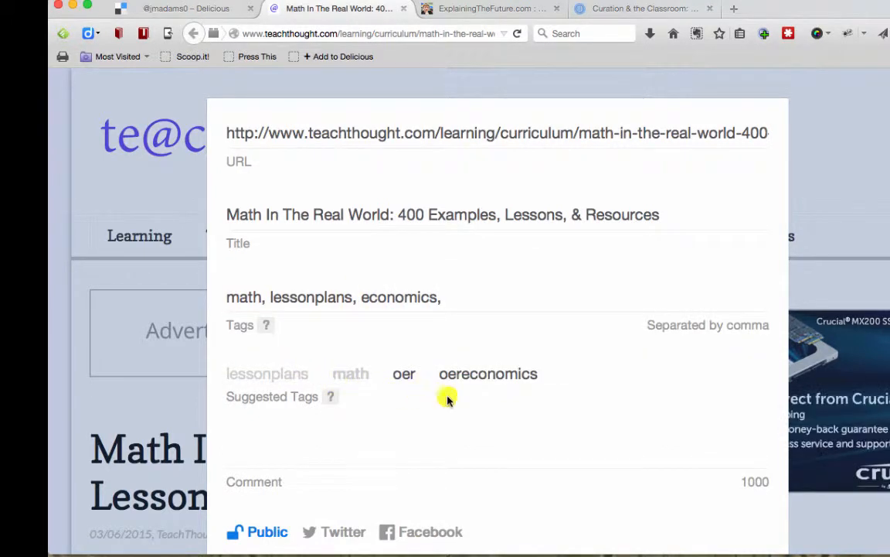
# Save the math article's link, close the article and return to the start of the other person's link list
pyautogui.scroll(-3, 603, 438)
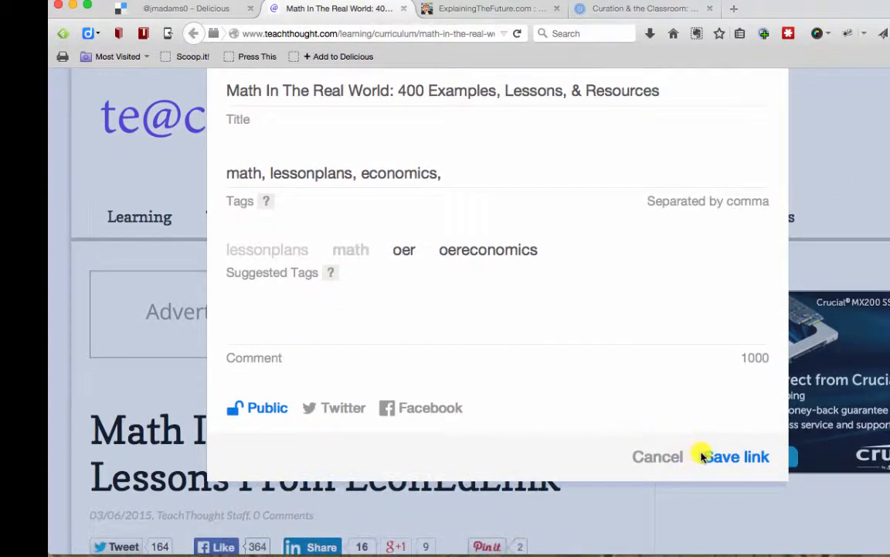
pyautogui.click(708, 457)
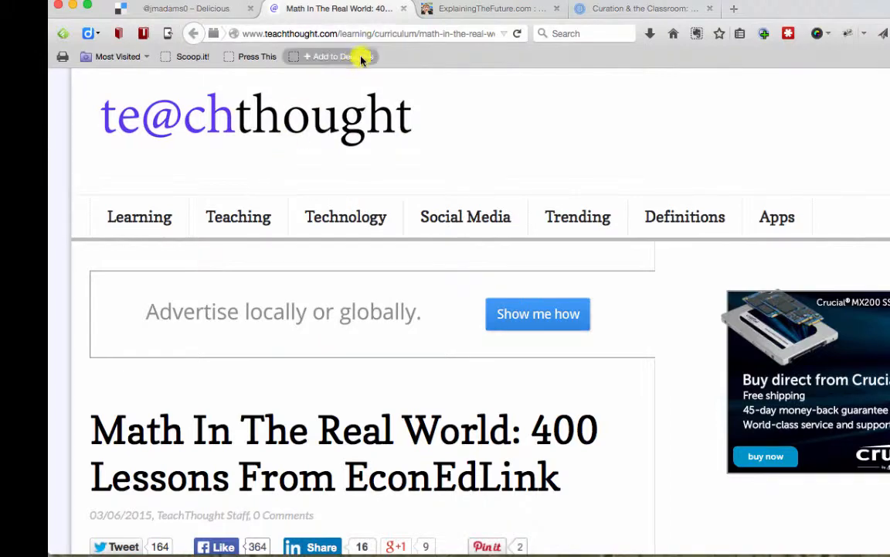
pyautogui.click(403, 8)
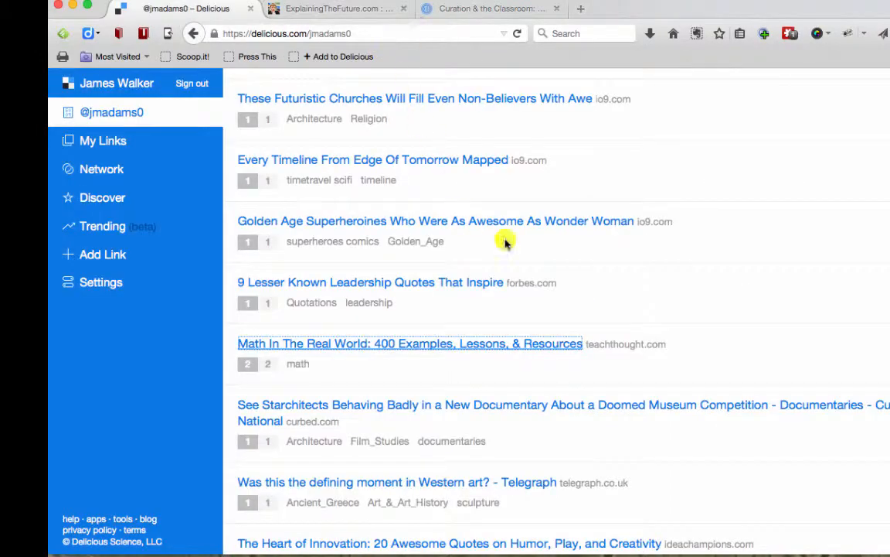
pyautogui.scroll(10, 671, 319)
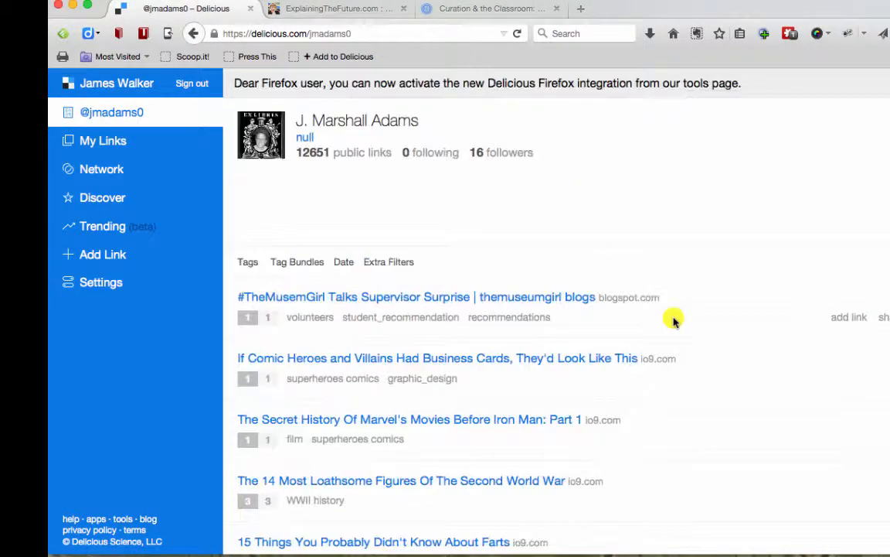